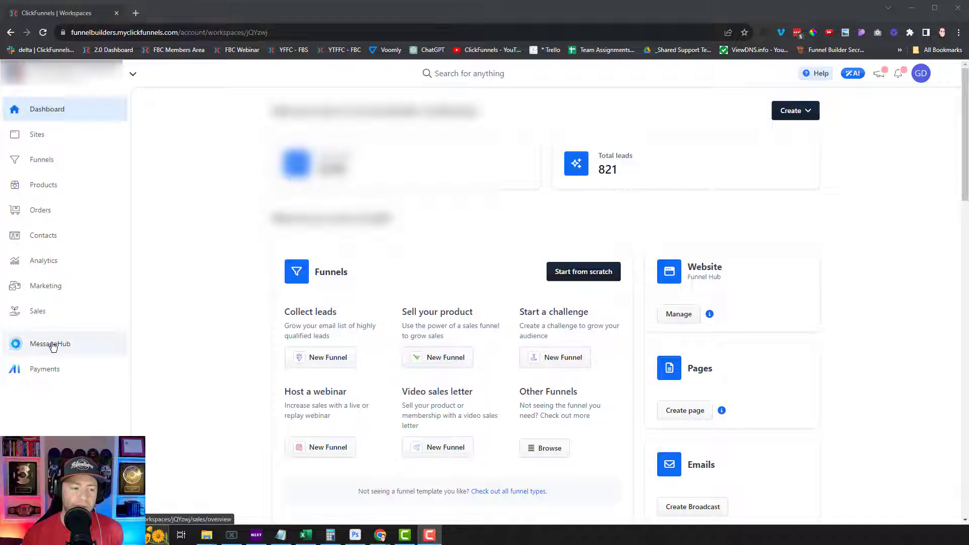
Open MessageHub setup in a new tab, keeping the owner's address as default sending email
{"action": "left_click", "coordinate": [50, 347]}
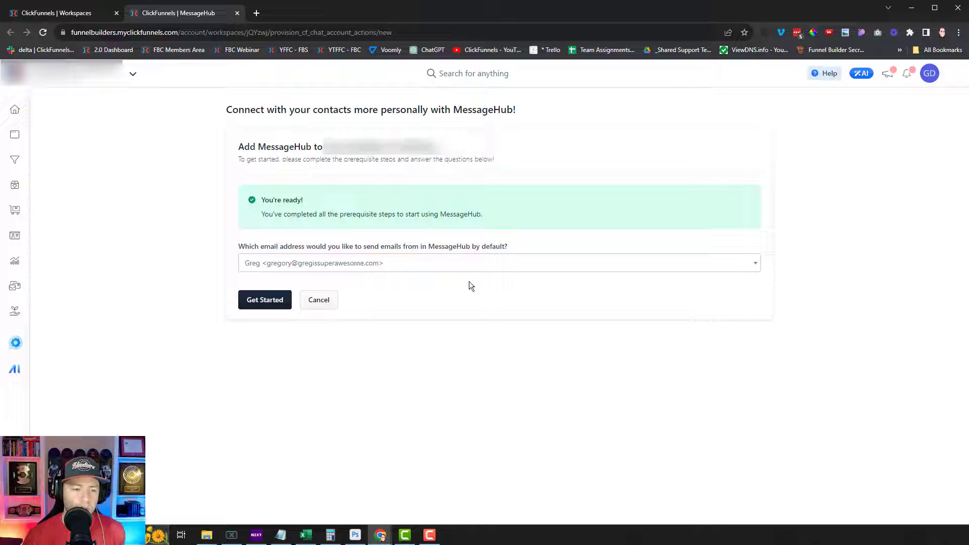
{"action": "left_click", "coordinate": [399, 266]}
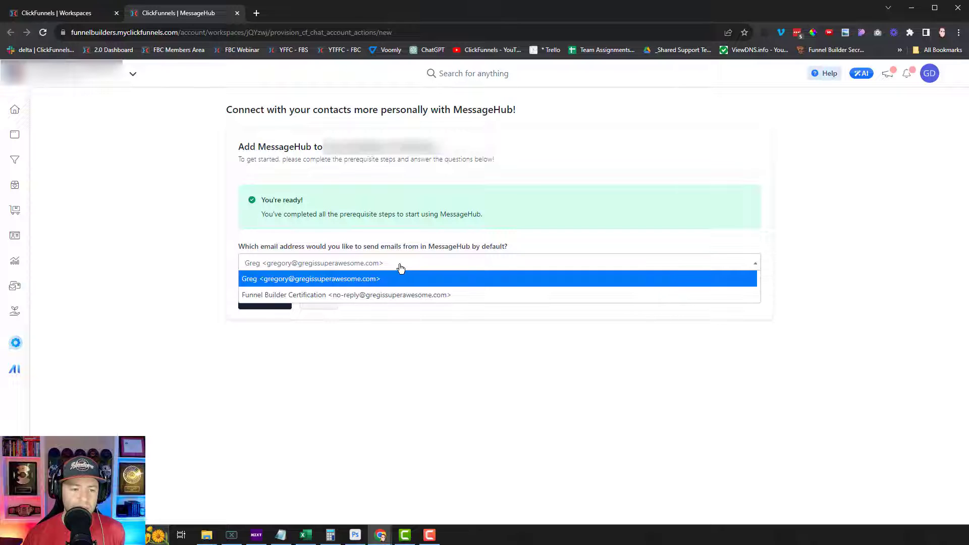
{"action": "left_click", "coordinate": [364, 285]}
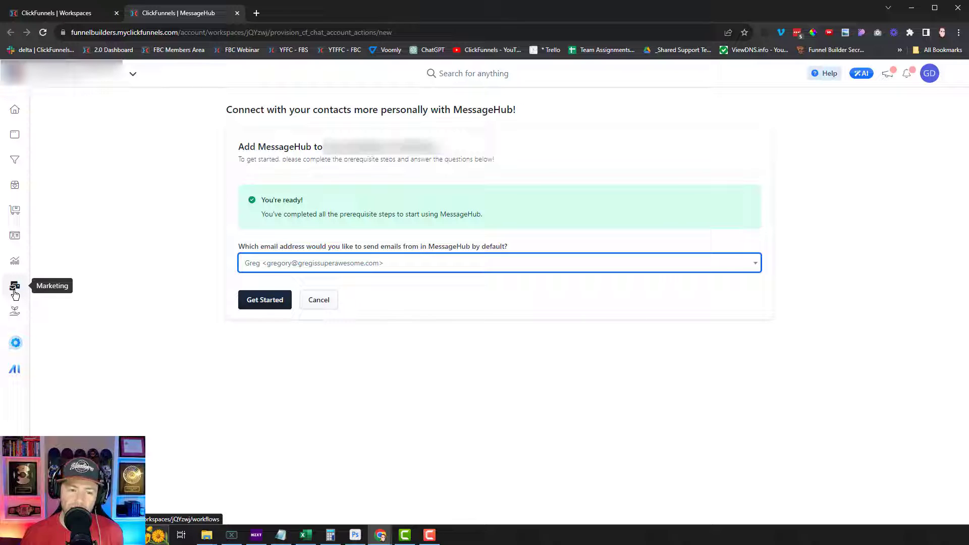
Launch MessageHub account creation and wait for contact syncing to complete
{"action": "left_click", "coordinate": [272, 302]}
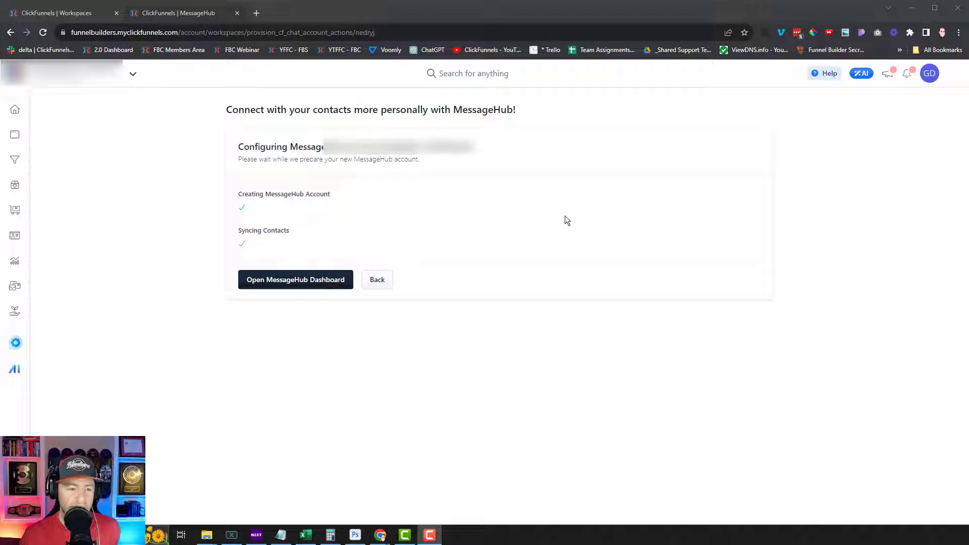
Enter the MessageHub dashboard and scroll the sidebar down to the chat labels
{"action": "left_click", "coordinate": [315, 289]}
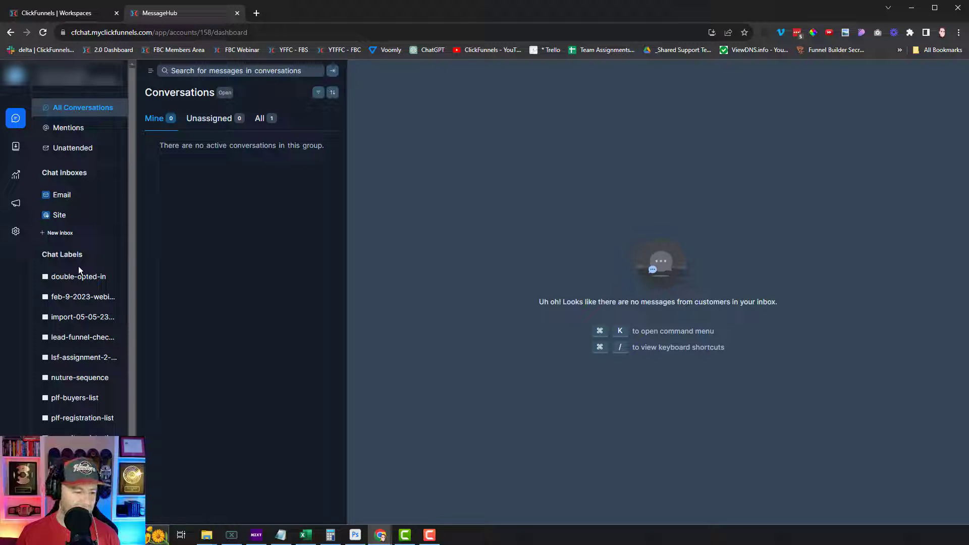
{"action": "scroll", "coordinate": [79, 270], "scroll_direction": "down", "scroll_amount": 1}
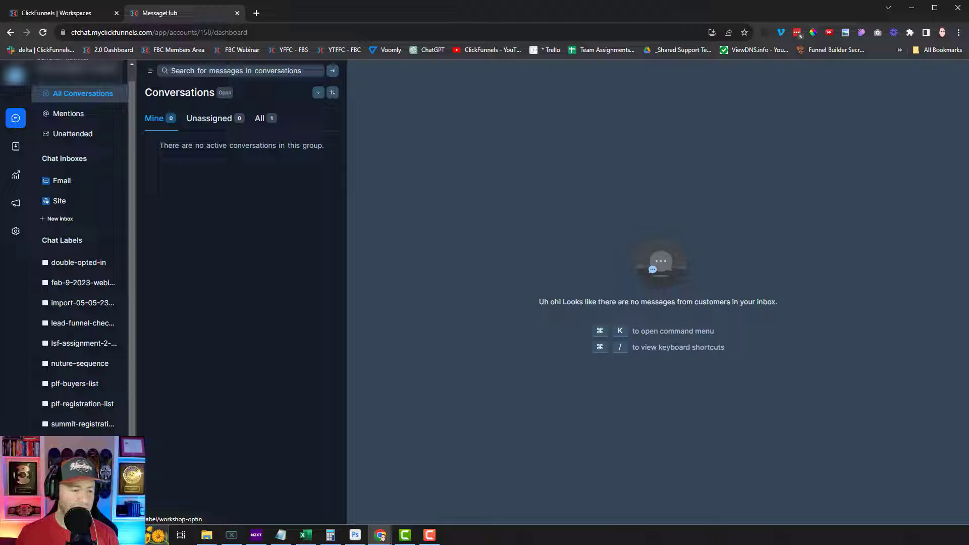
Browse each chat label's conversations, from double-opted-in to vsl-core-offer-non-buyers, then return to the workspace dashboard
{"action": "left_click", "coordinate": [81, 348]}
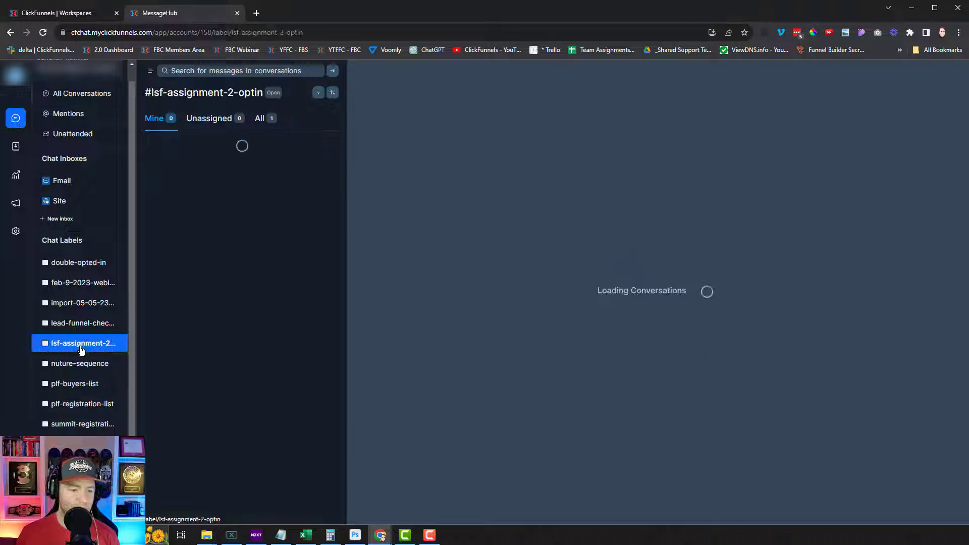
{"action": "left_click", "coordinate": [80, 364]}
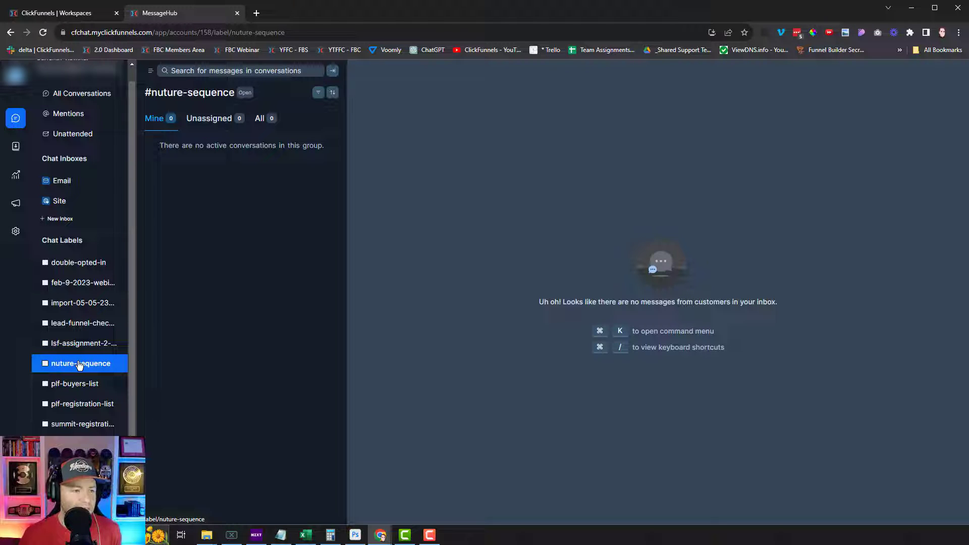
{"action": "left_click", "coordinate": [71, 262]}
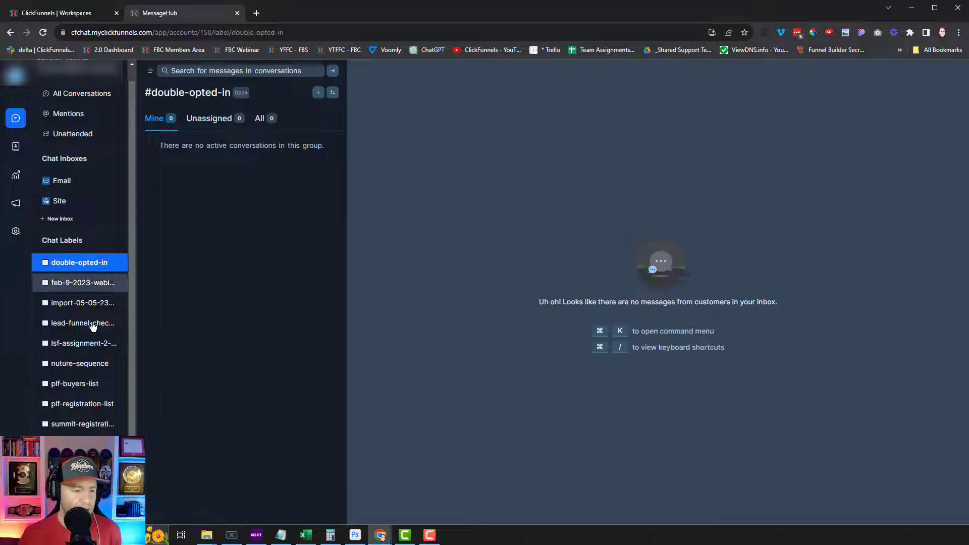
{"action": "left_click", "coordinate": [72, 284]}
{"action": "left_click", "coordinate": [68, 305]}
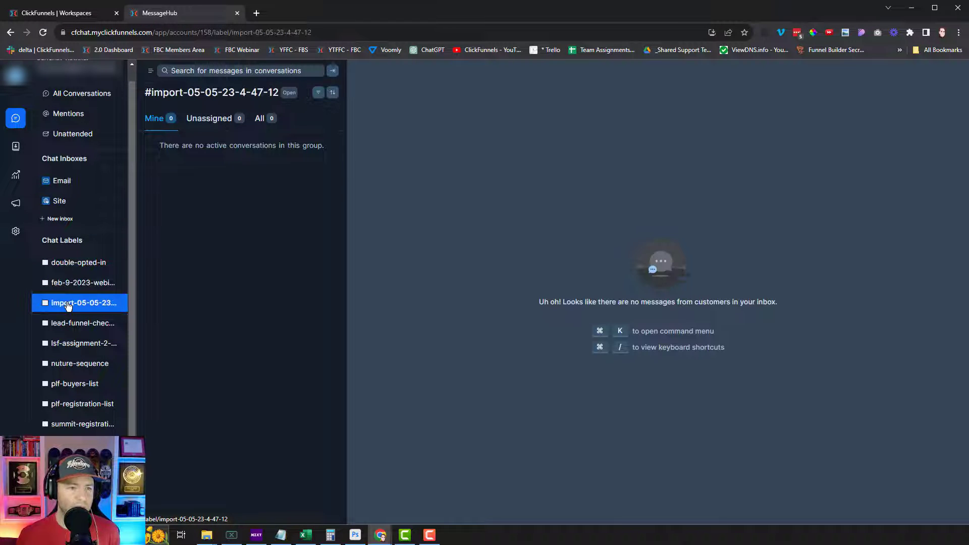
{"action": "left_click", "coordinate": [71, 325]}
{"action": "left_click", "coordinate": [71, 349]}
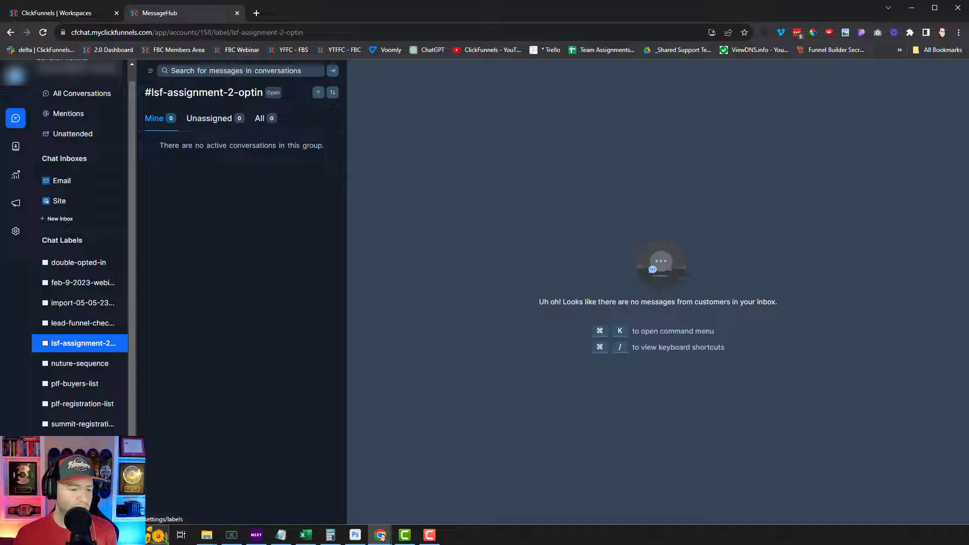
{"action": "left_click", "coordinate": [76, 445]}
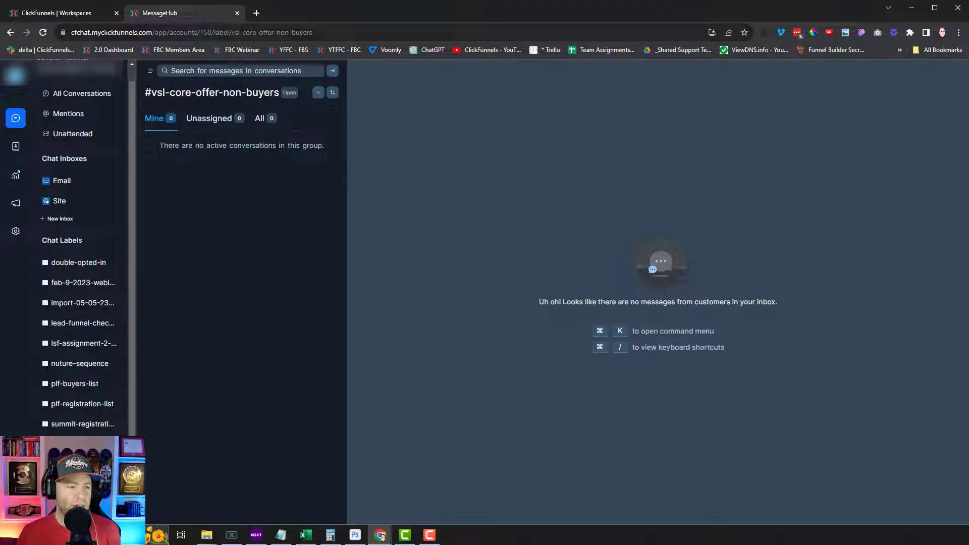
{"action": "left_click", "coordinate": [74, 14]}
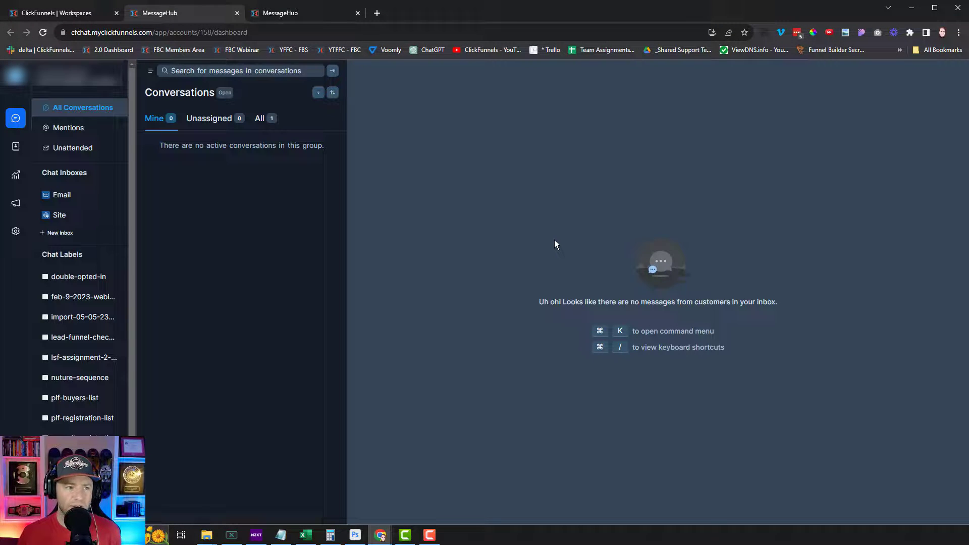
Close the duplicate MessageHub tab and list all unattended conversations under the All tab
{"action": "left_click", "coordinate": [311, 17]}
{"action": "left_click", "coordinate": [358, 13]}
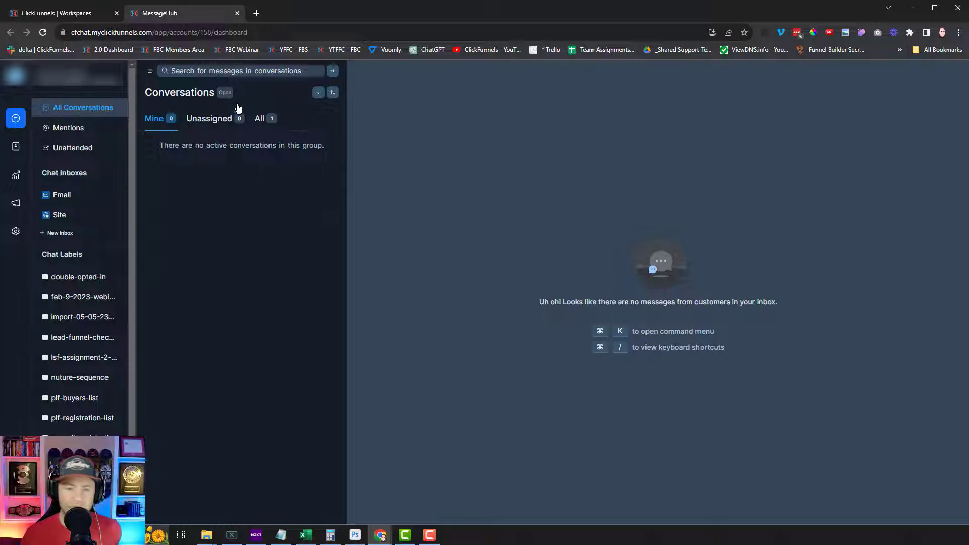
{"action": "left_click", "coordinate": [64, 129]}
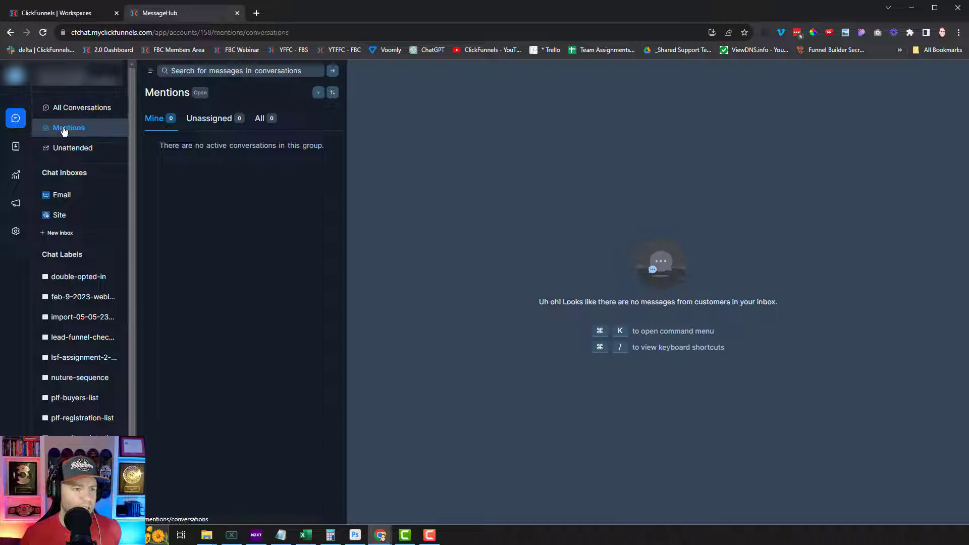
{"action": "left_click", "coordinate": [76, 148]}
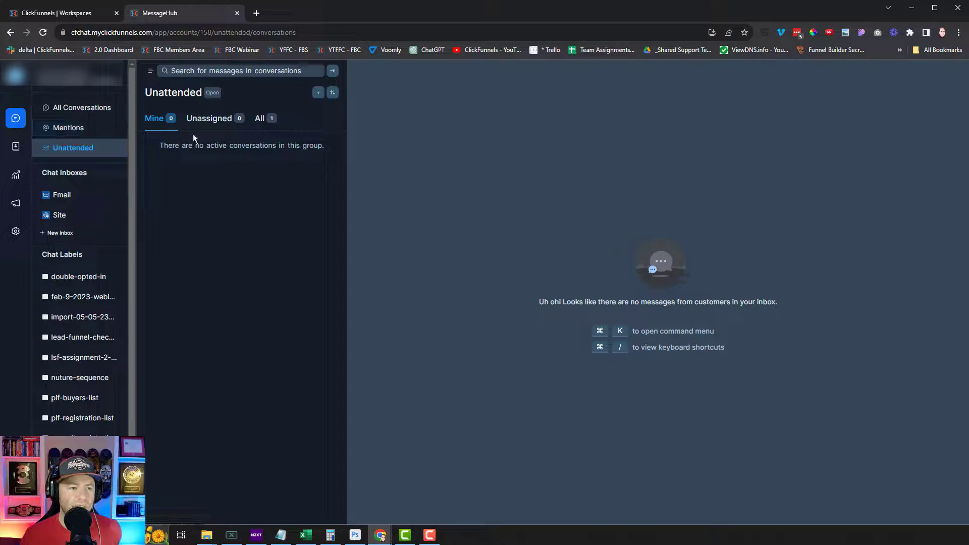
{"action": "left_click", "coordinate": [263, 119]}
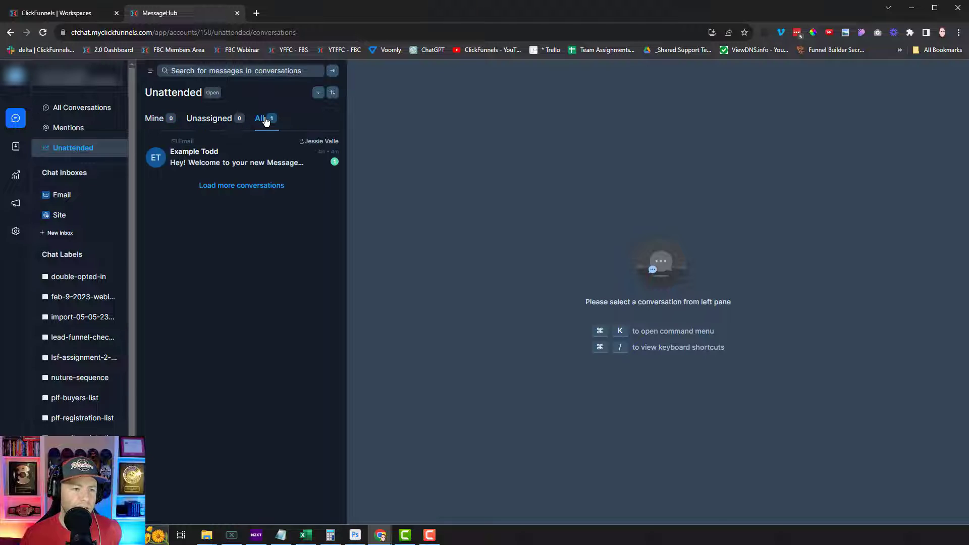
Open the sample contact's welcome conversation from the Unattended list
{"action": "left_click", "coordinate": [214, 164]}
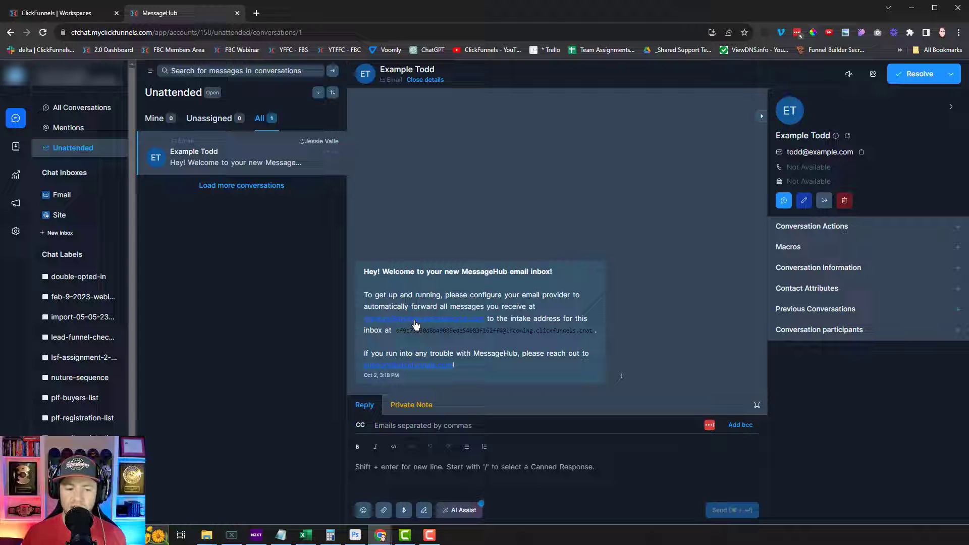
{"action": "left_click_drag", "start_coordinate": [396, 332], "coordinate": [594, 339]}
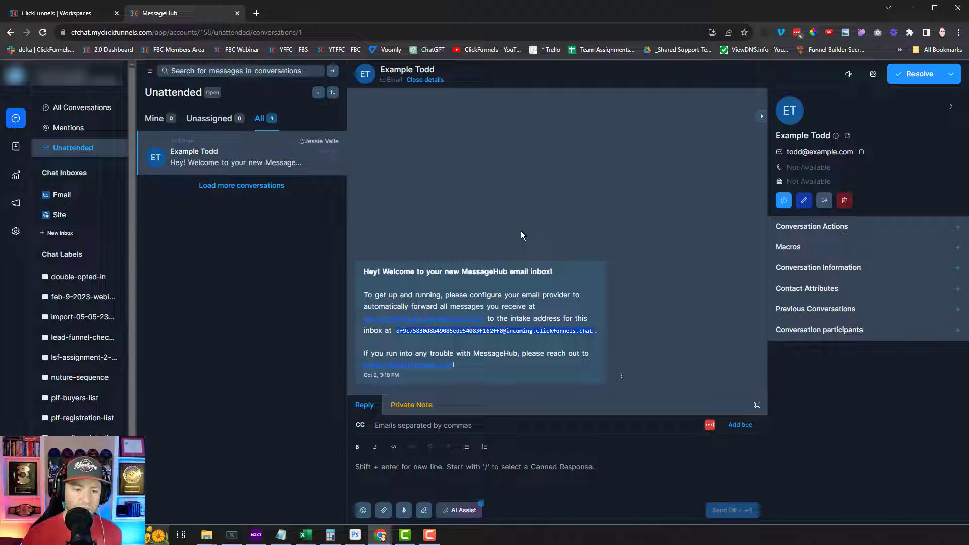
{"action": "left_click", "coordinate": [416, 338]}
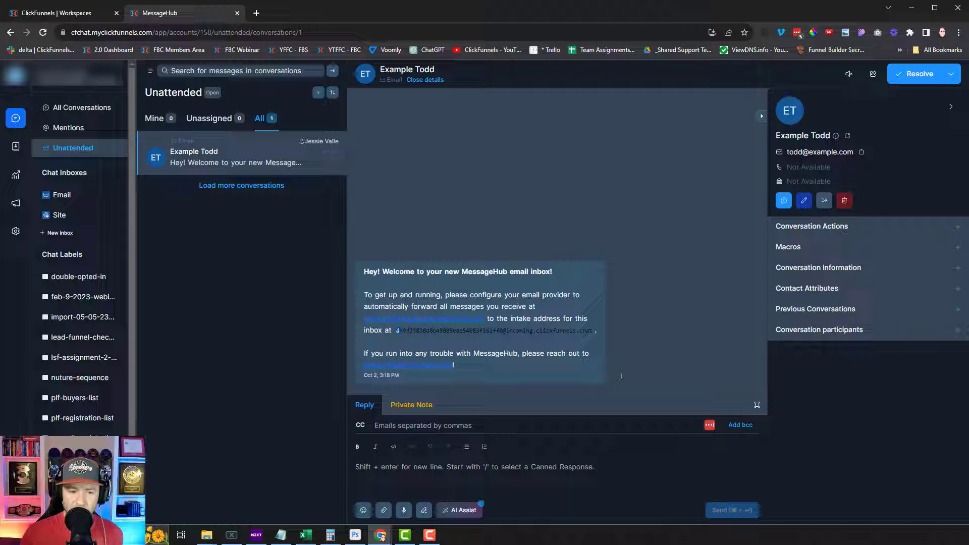
{"action": "left_click_drag", "start_coordinate": [396, 330], "coordinate": [591, 334]}
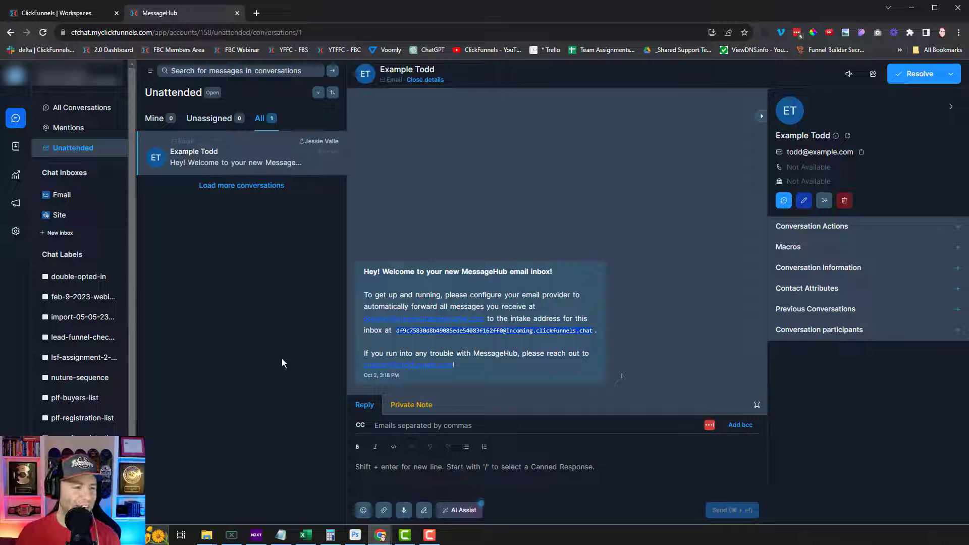
Review the Email and Site inboxes, then start a new inbox at channel selection
{"action": "left_click", "coordinate": [63, 197]}
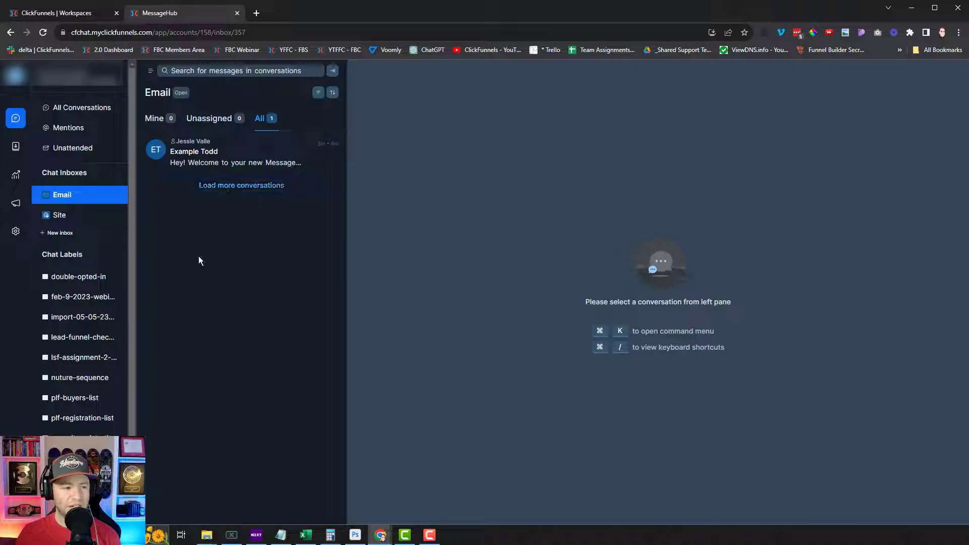
{"action": "left_click", "coordinate": [73, 218]}
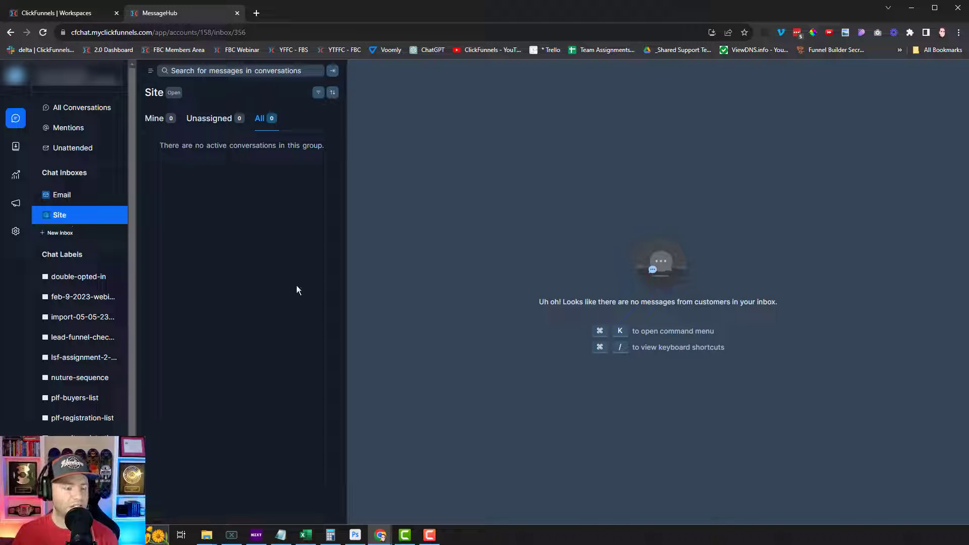
{"action": "left_click", "coordinate": [55, 232]}
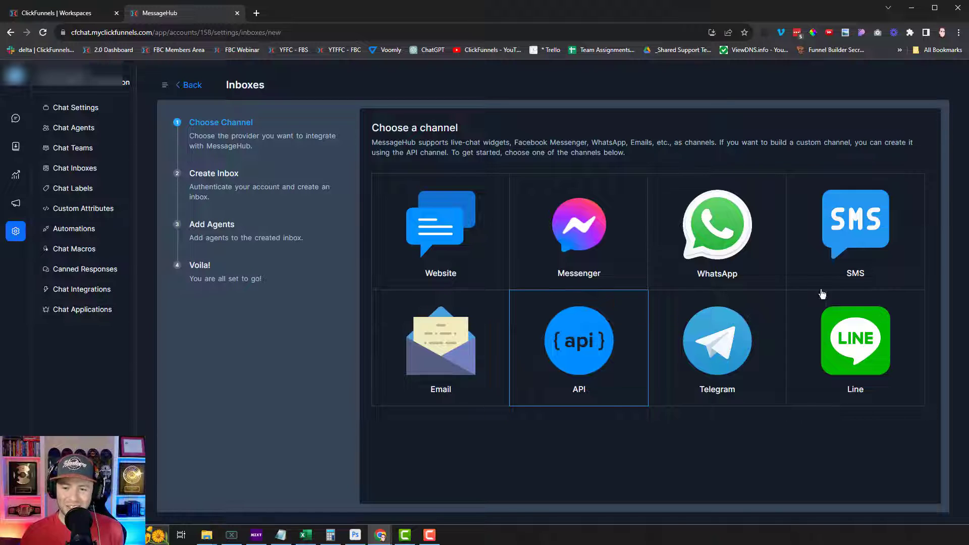
Choose SMS as the new inbox channel, keeping Twilio as the API provider
{"action": "left_click", "coordinate": [868, 237]}
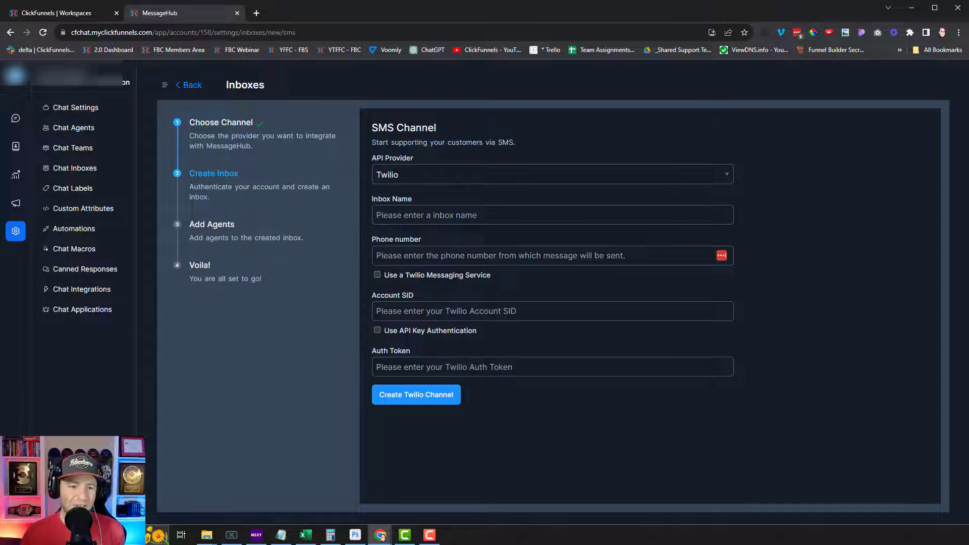
{"action": "left_click", "coordinate": [447, 177]}
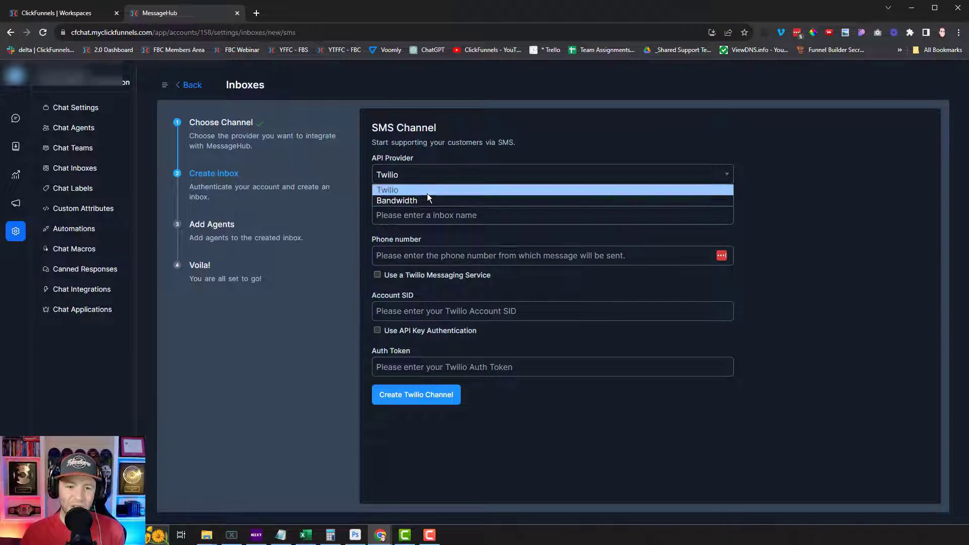
{"action": "left_click", "coordinate": [426, 191]}
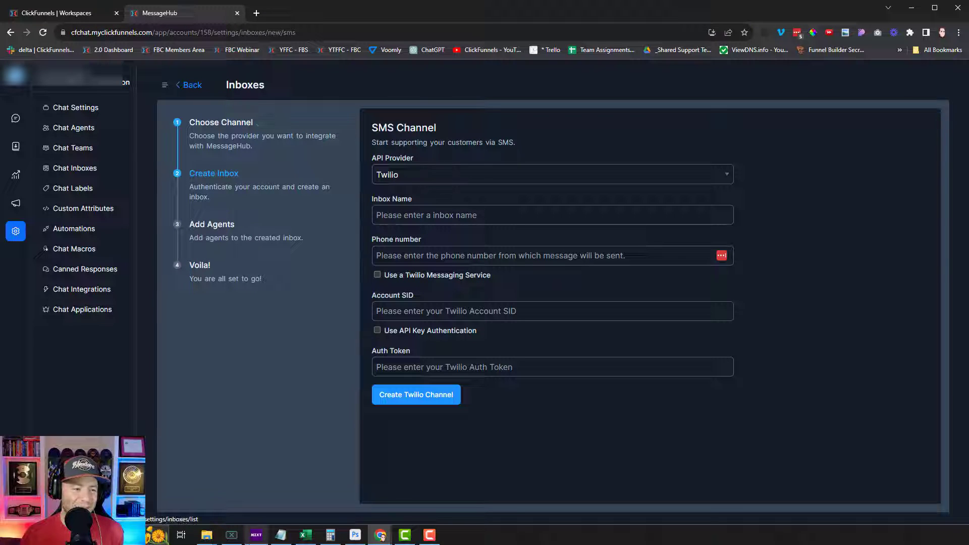
Look through Agents, Chat Teams and Custom Attributes settings, ending on the empty Automations page
{"action": "left_click", "coordinate": [85, 130]}
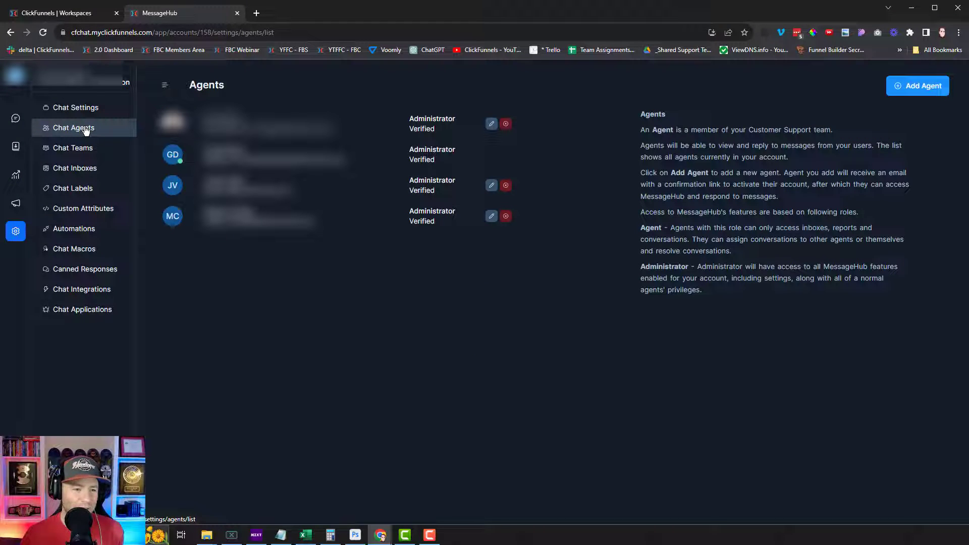
{"action": "left_click", "coordinate": [85, 153]}
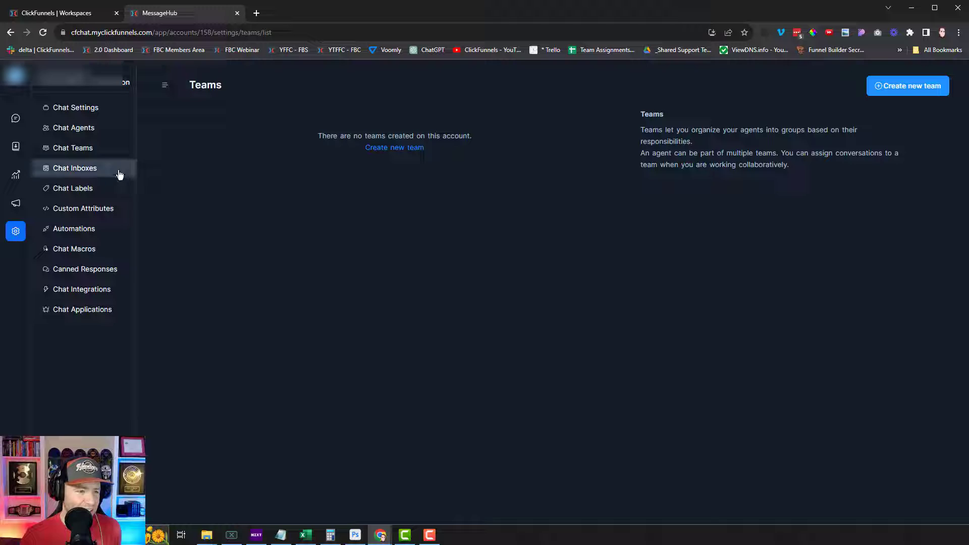
{"action": "left_click", "coordinate": [87, 215]}
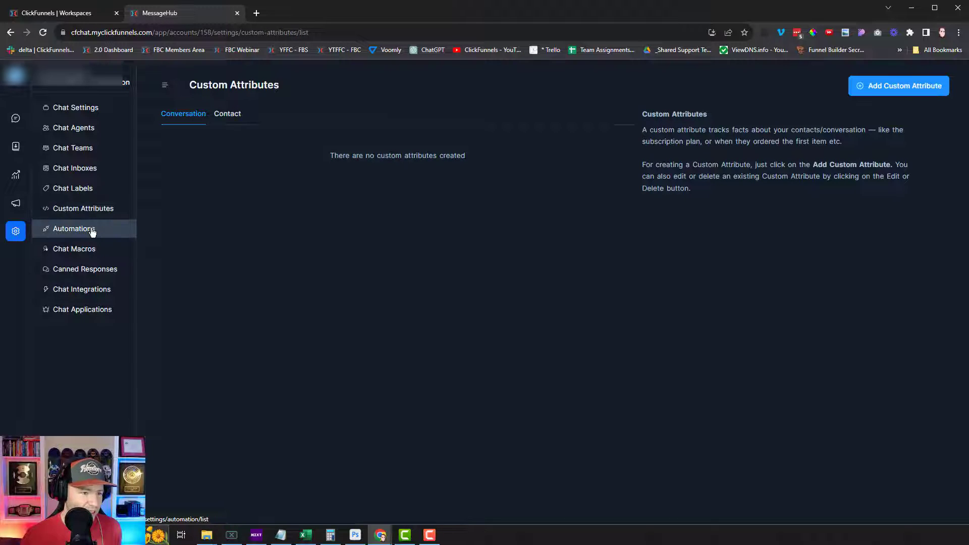
{"action": "left_click", "coordinate": [90, 230]}
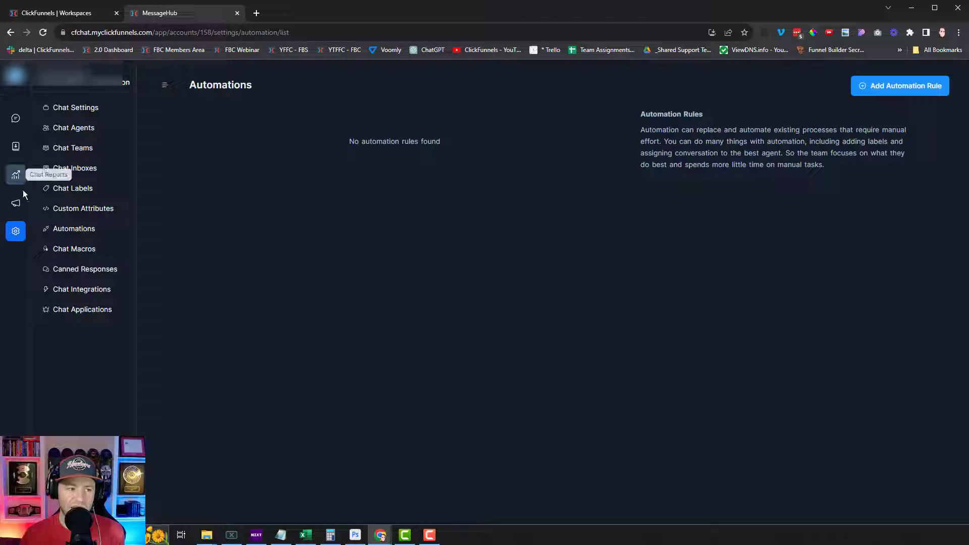
Open Dashboard Apps under Chat Integrations and dismiss the new dashboard app form unsaved
{"action": "left_click", "coordinate": [83, 292]}
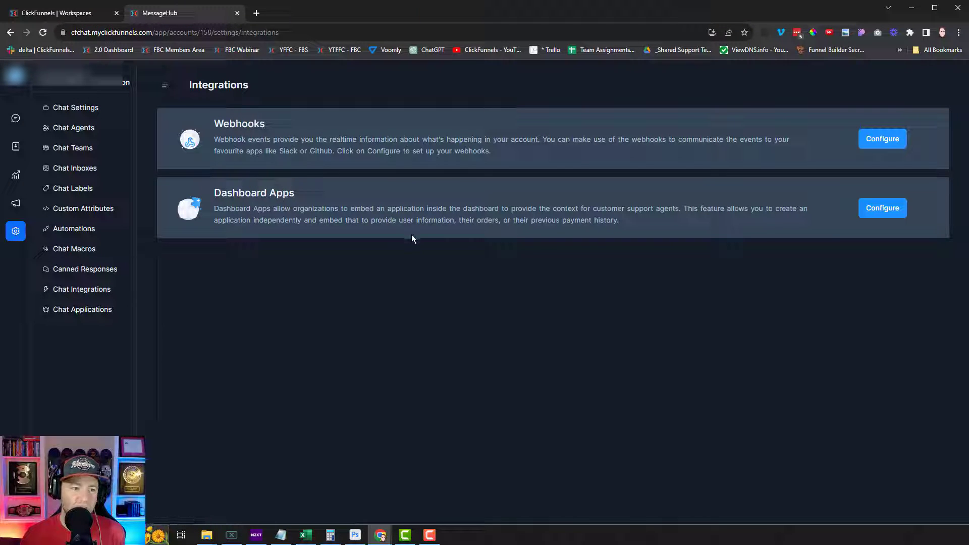
{"action": "left_click", "coordinate": [889, 216]}
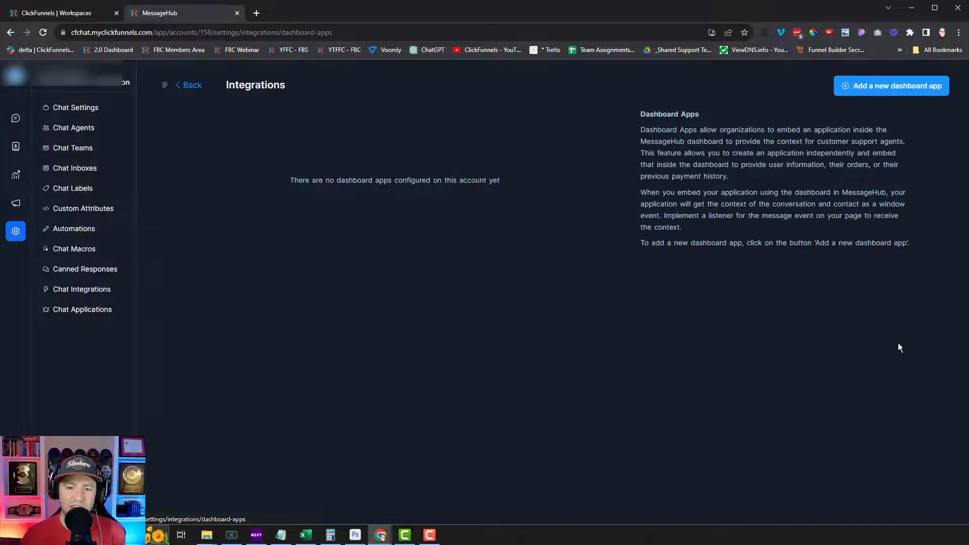
{"action": "left_click", "coordinate": [872, 89]}
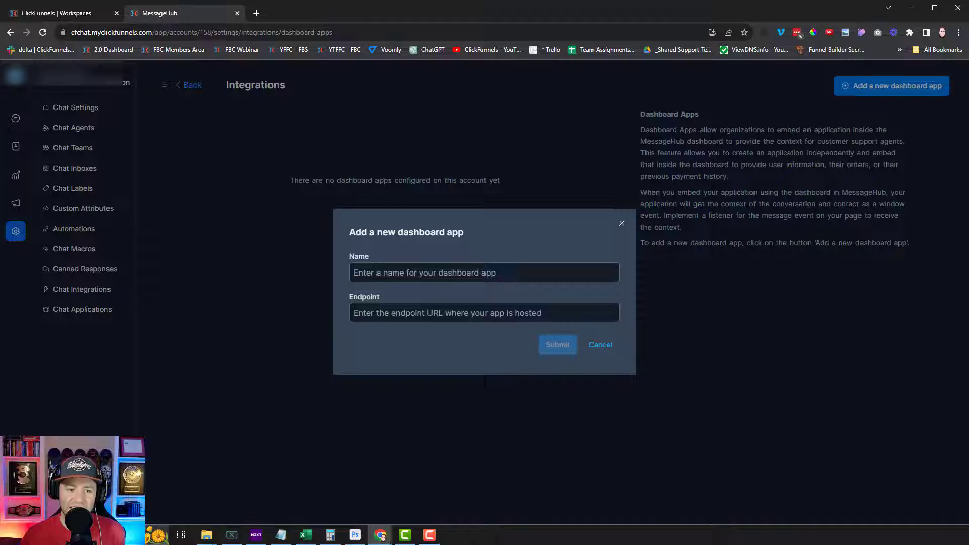
{"action": "left_click", "coordinate": [437, 318]}
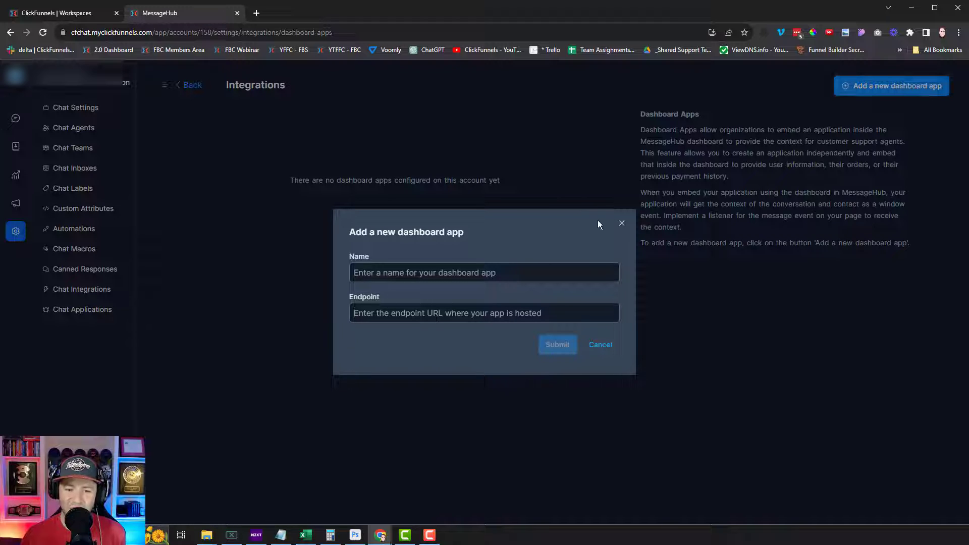
{"action": "left_click", "coordinate": [622, 223]}
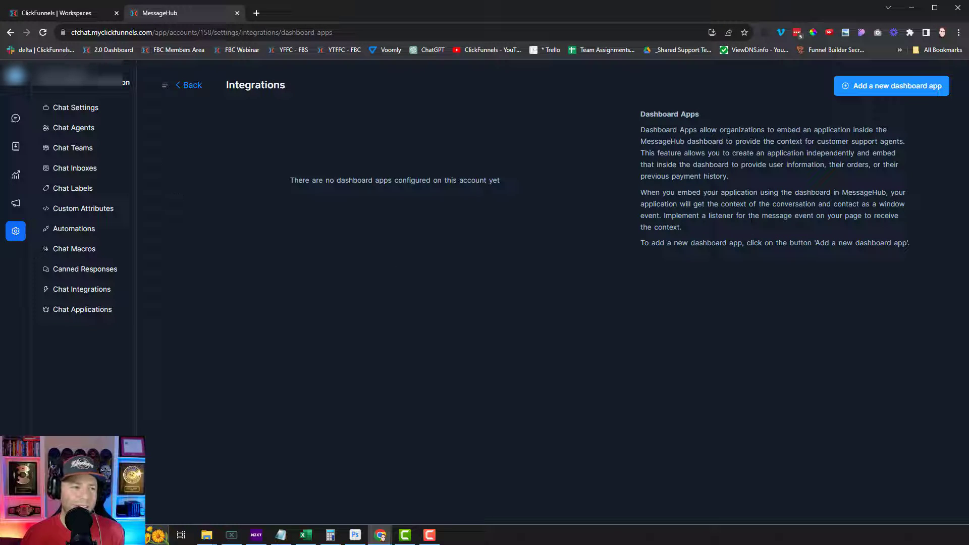
Open the OpenAI card's settings under Chat Applications so its Connect option is available
{"action": "left_click", "coordinate": [69, 309]}
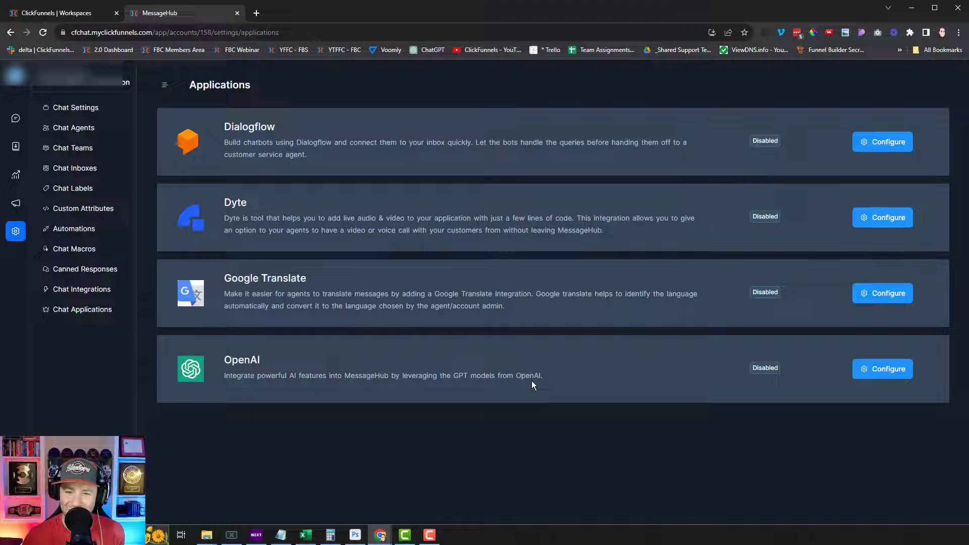
{"action": "left_click", "coordinate": [888, 373]}
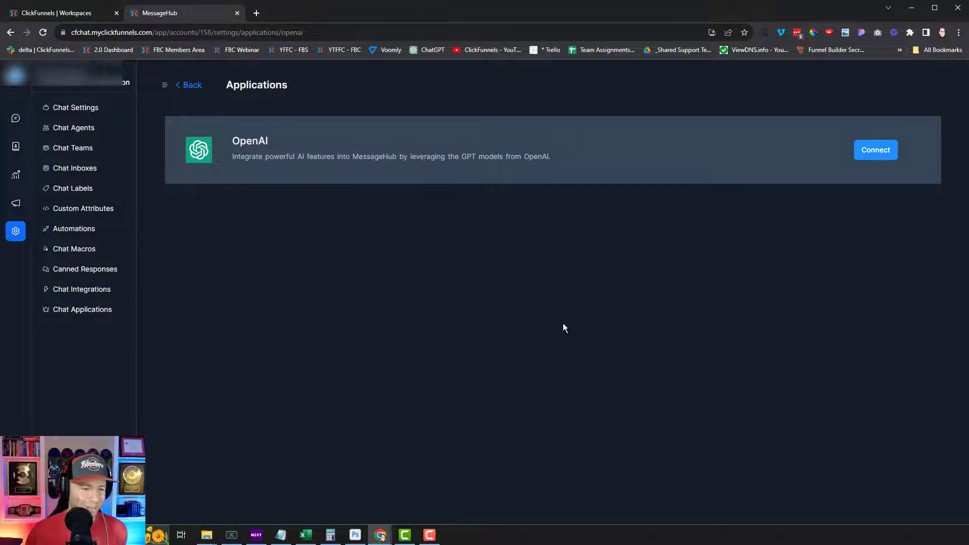
Create a new chat contact with the contact's full name, email address and bio 'Test Contact'
{"action": "left_click", "coordinate": [16, 152]}
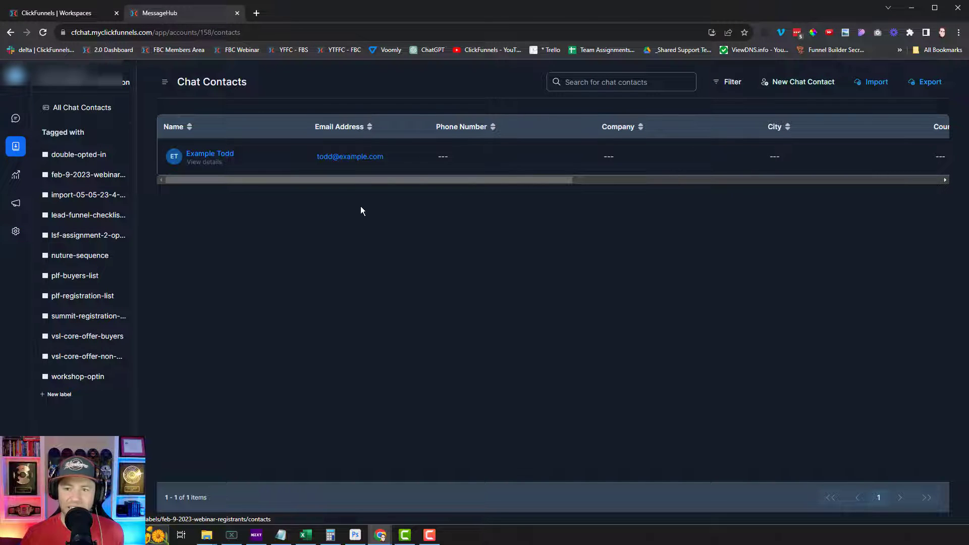
{"action": "left_click_drag", "start_coordinate": [549, 180], "coordinate": [473, 156]}
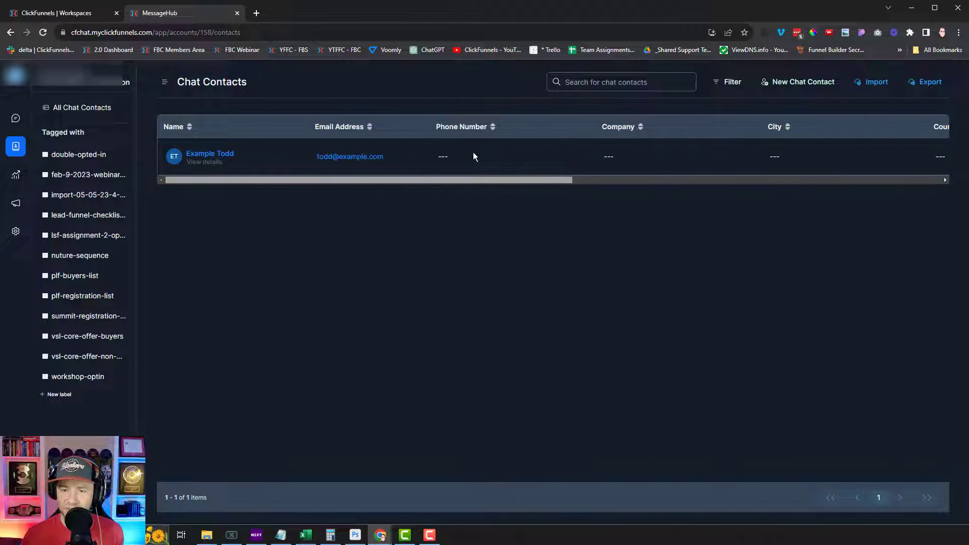
{"action": "left_click", "coordinate": [796, 91]}
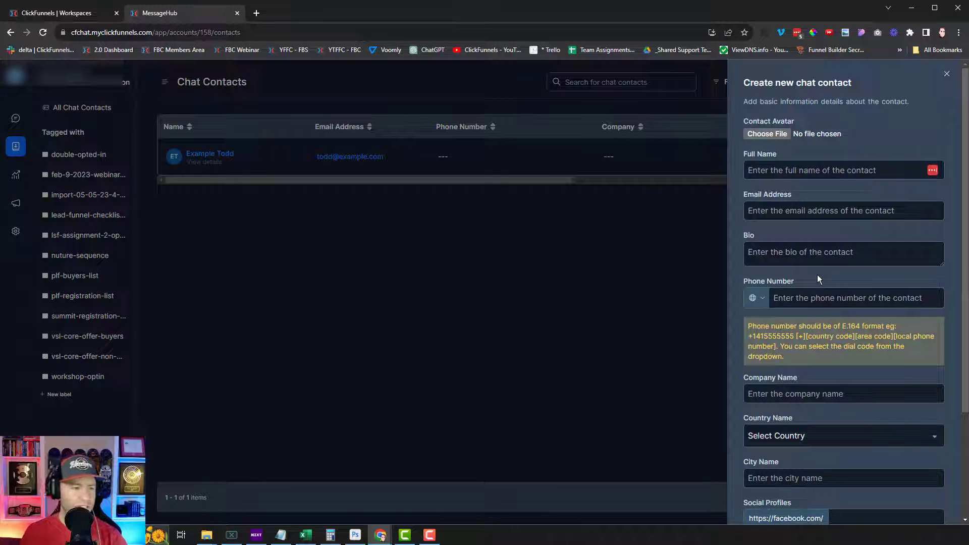
{"action": "left_click", "coordinate": [791, 172]}
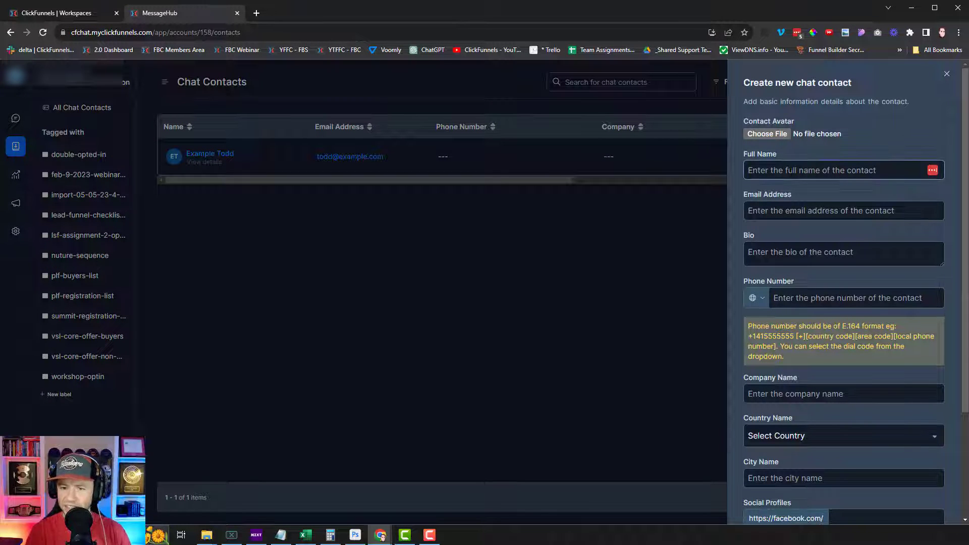
{"action": "key", "text": "Tab"}
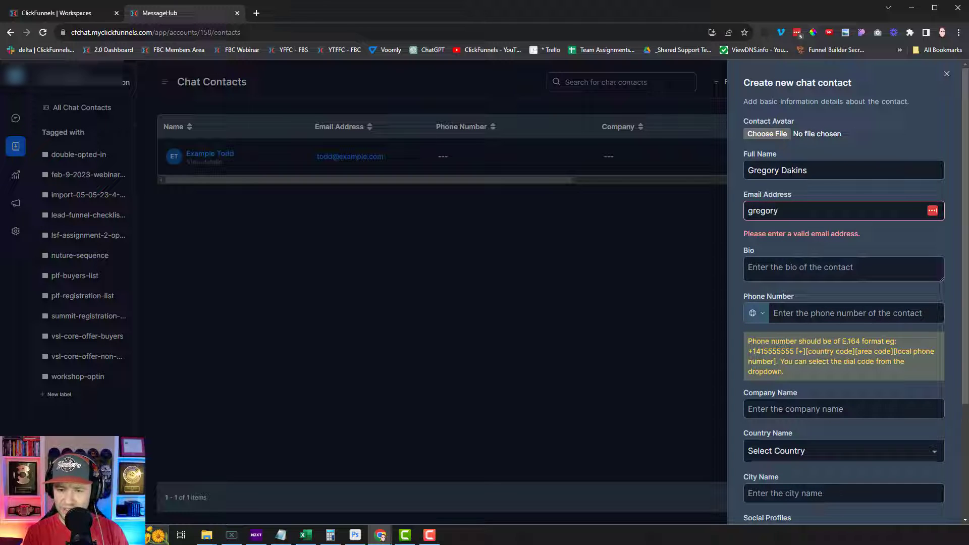
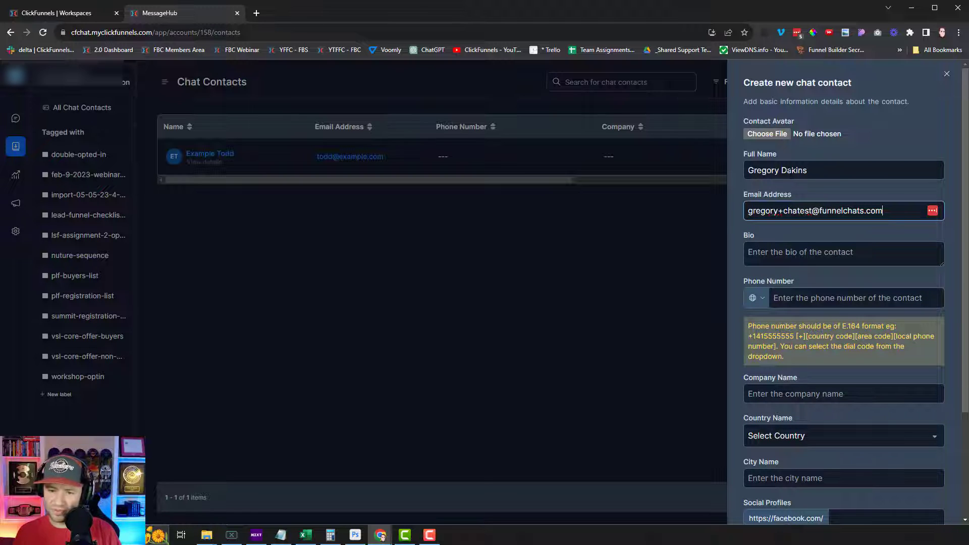
{"action": "left_click", "coordinate": [749, 252]}
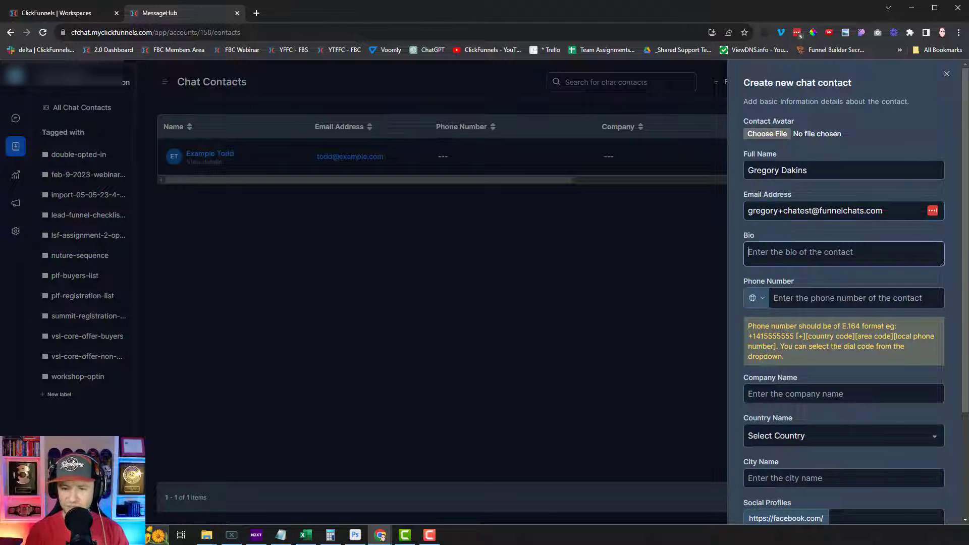
{"action": "type", "text": "Test Contact"}
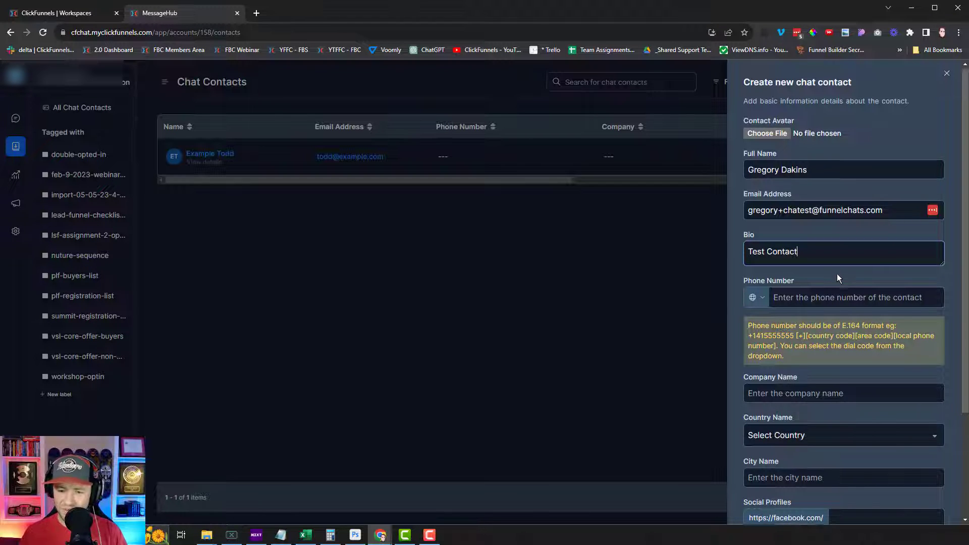
{"action": "scroll", "coordinate": [838, 272], "scroll_direction": "down", "scroll_amount": 2}
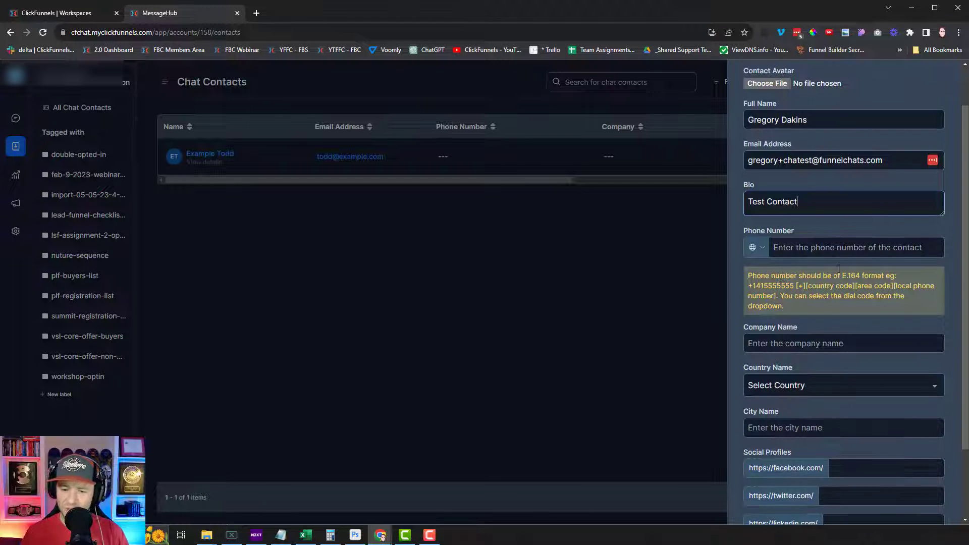
{"action": "scroll", "coordinate": [843, 253], "scroll_direction": "down", "scroll_amount": 1}
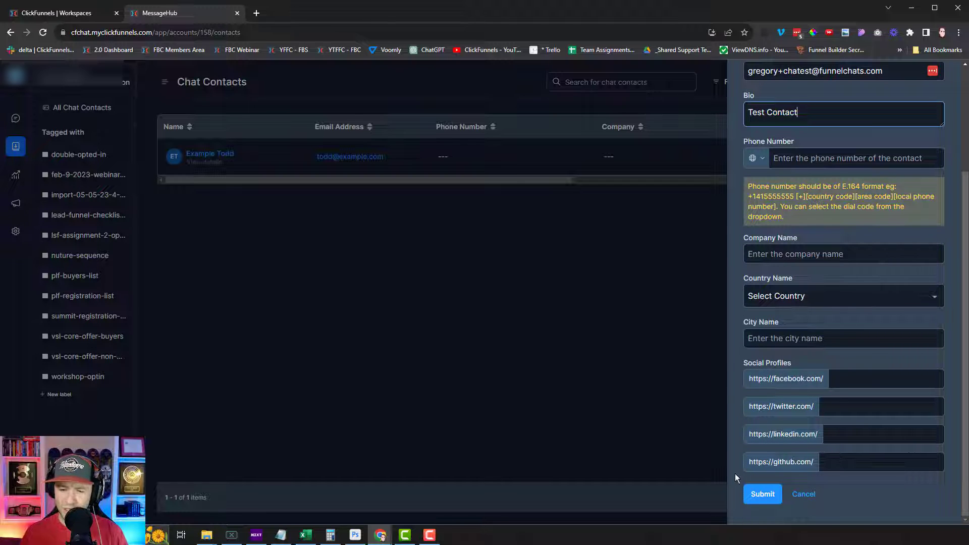
{"action": "left_click", "coordinate": [762, 495]}
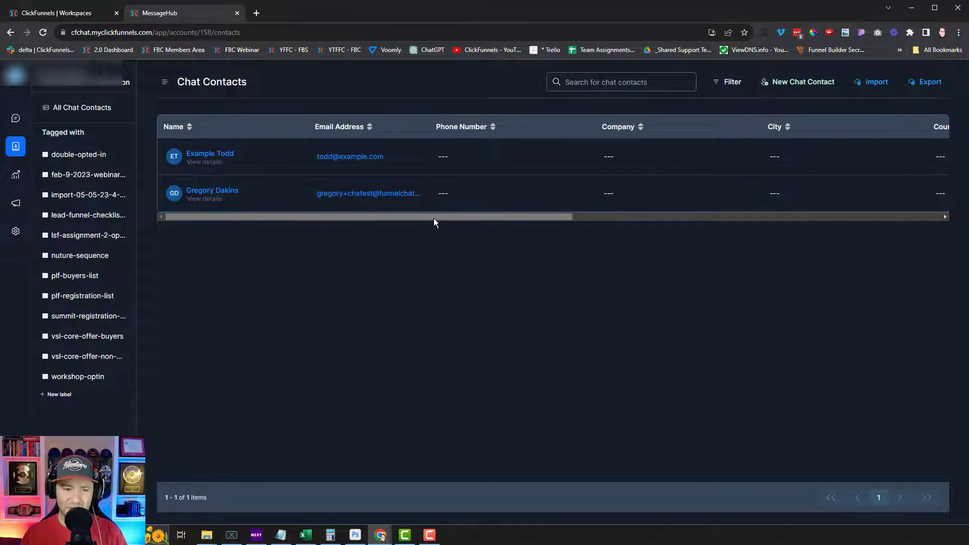
Open the new contact's profile and start a conversation from the Email inbox
{"action": "left_click_drag", "start_coordinate": [438, 217], "coordinate": [850, 233]}
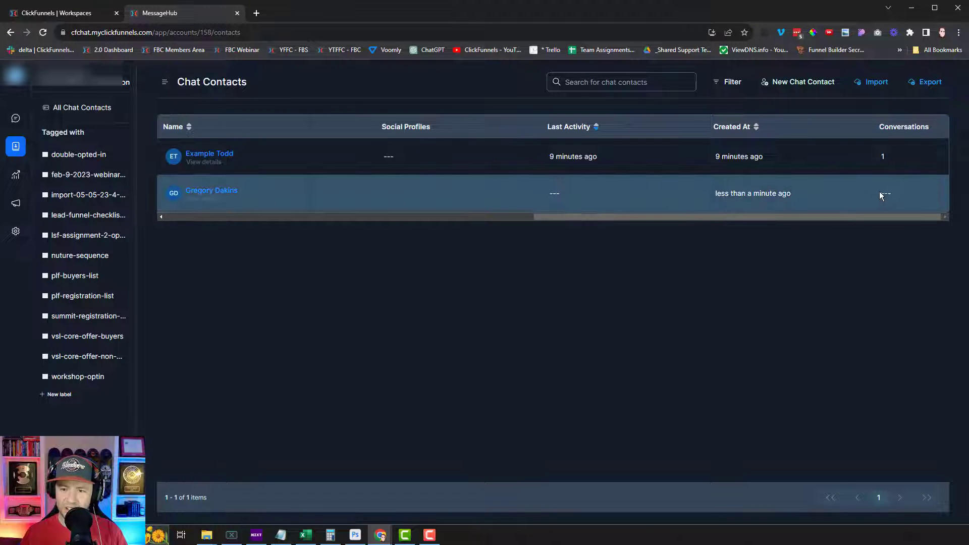
{"action": "left_click", "coordinate": [483, 217]}
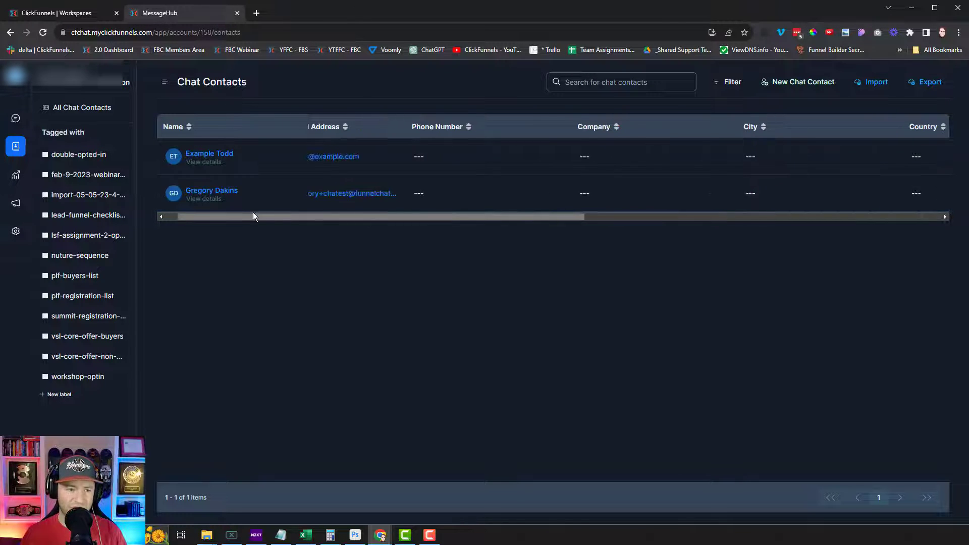
{"action": "left_click", "coordinate": [210, 194]}
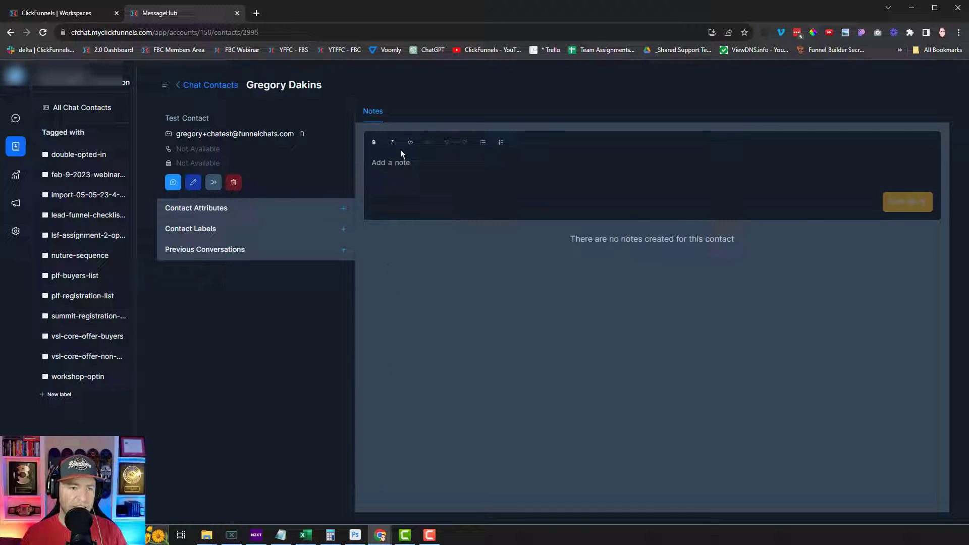
{"action": "left_click", "coordinate": [173, 184]}
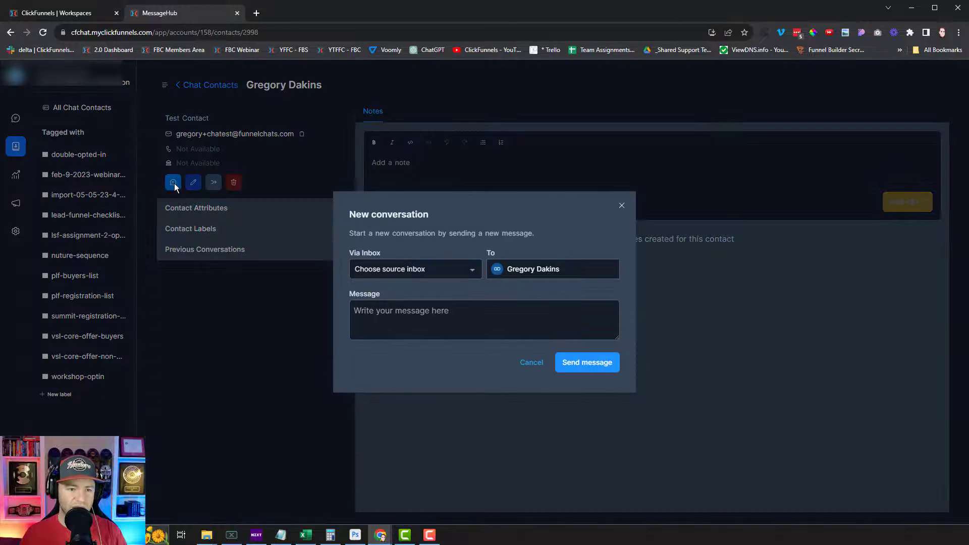
{"action": "left_click", "coordinate": [459, 268]}
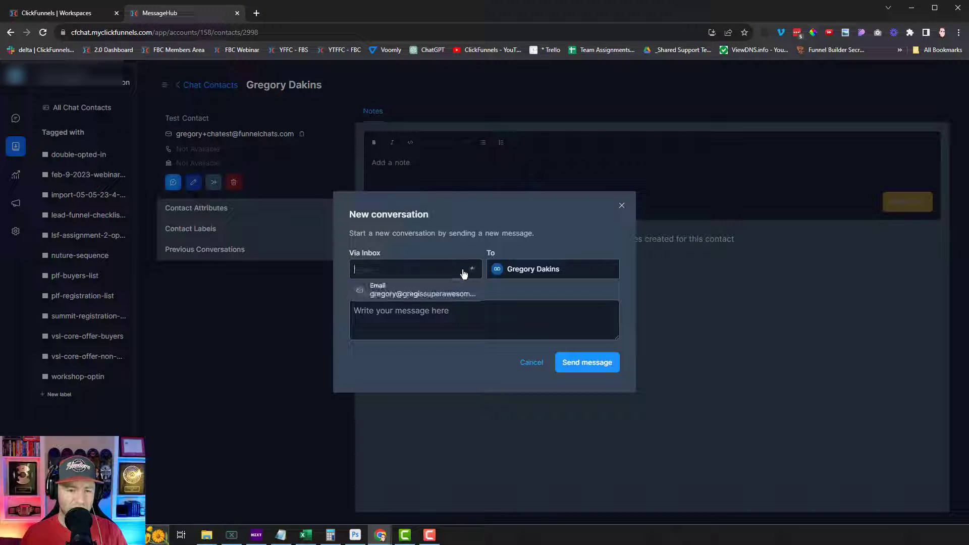
{"action": "left_click", "coordinate": [440, 293]}
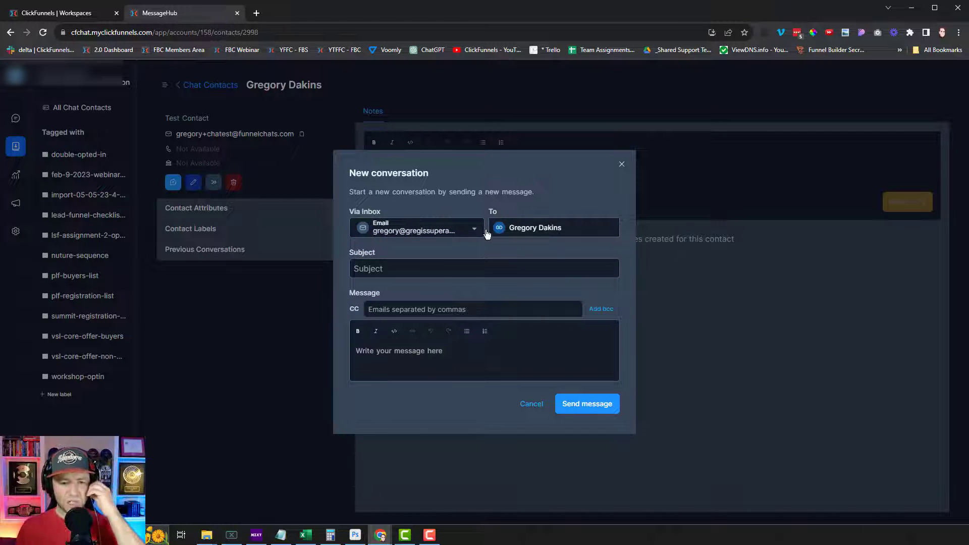
Send the email with subject 'Test email!' and message 'Hey did you get this email from Message Hub! How cool is this!?'
{"action": "left_click", "coordinate": [410, 260]}
{"action": "type", "text": "Test email!"}
{"action": "key", "text": "Tab"}
{"action": "key", "text": "Tab"}
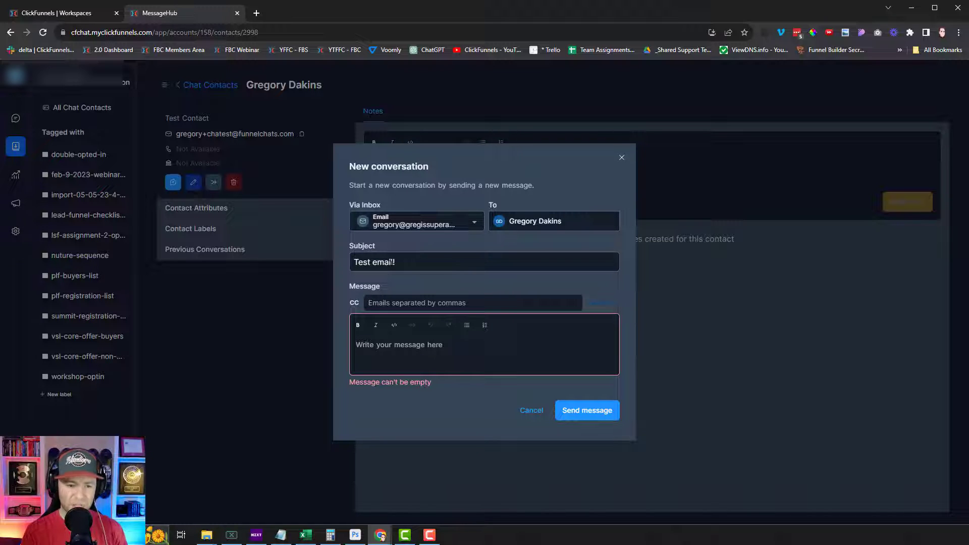
{"action": "left_click", "coordinate": [460, 353]}
{"action": "type", "text": "Hey d"}
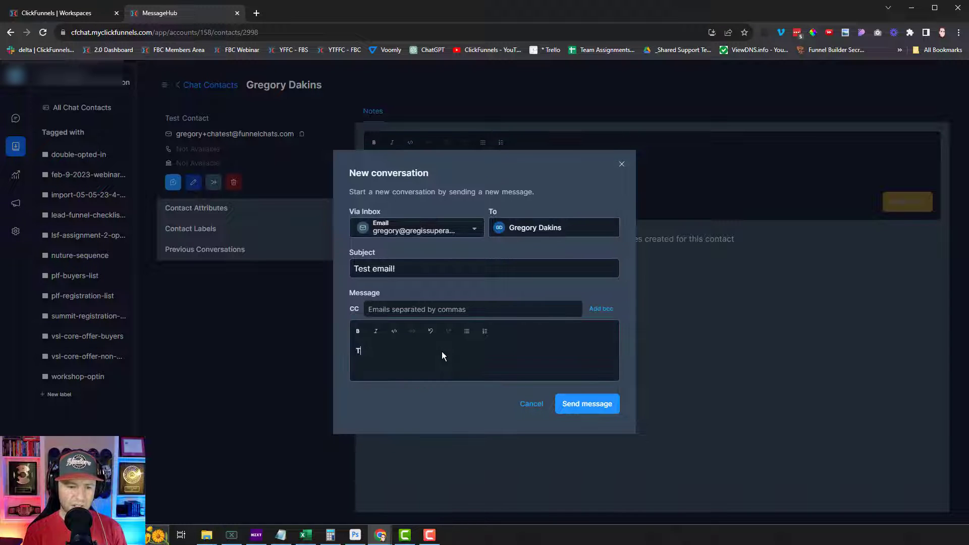
{"action": "type", "text": "id you get this email from "}
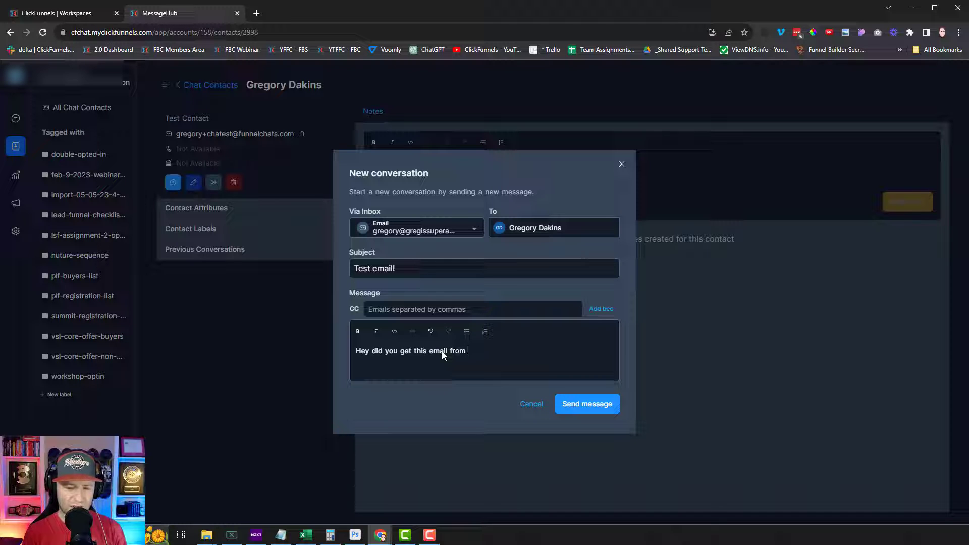
{"action": "type", "text": "Message Hub! "}
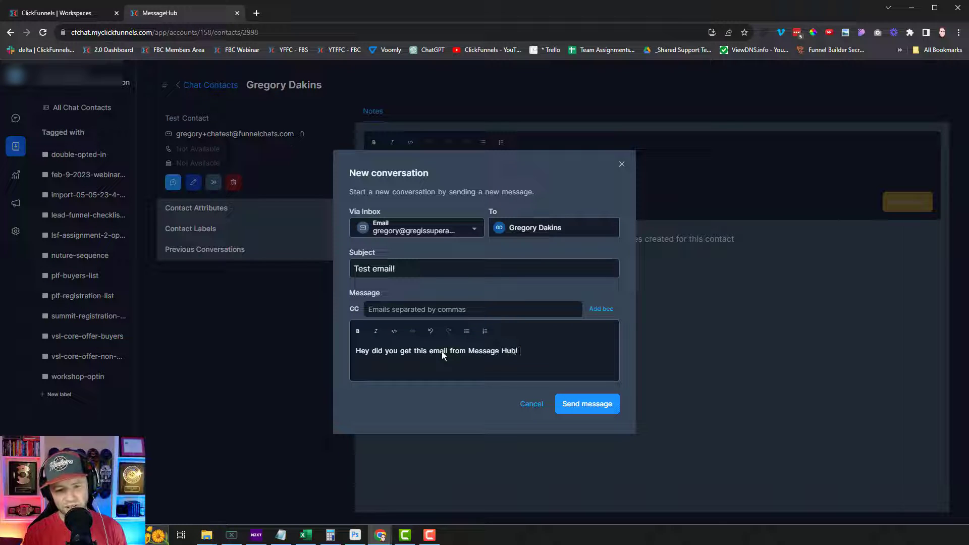
{"action": "type", "text": "How cool is this!?"}
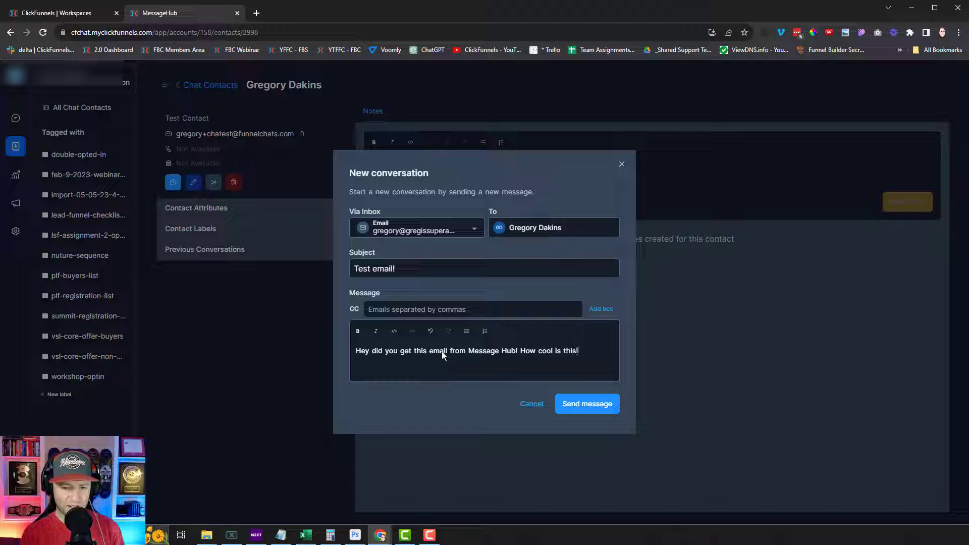
{"action": "left_click", "coordinate": [591, 403]}
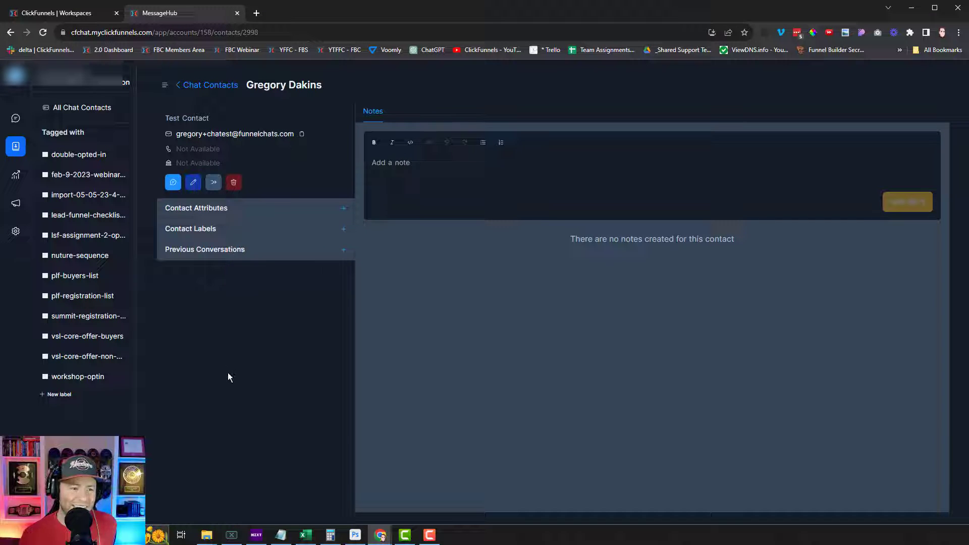
Open the contact's email conversation from its Previous Conversations list
{"action": "left_click", "coordinate": [216, 89]}
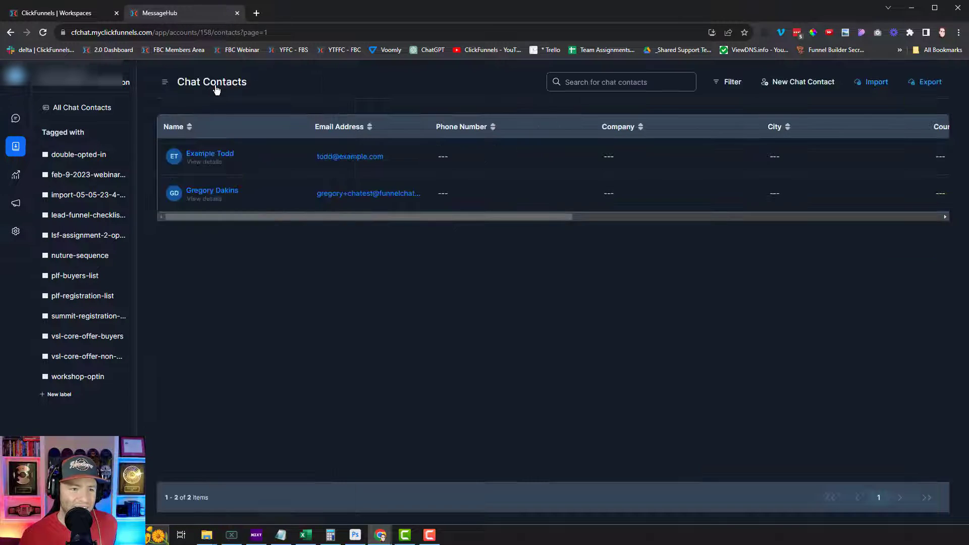
{"action": "left_click", "coordinate": [216, 195]}
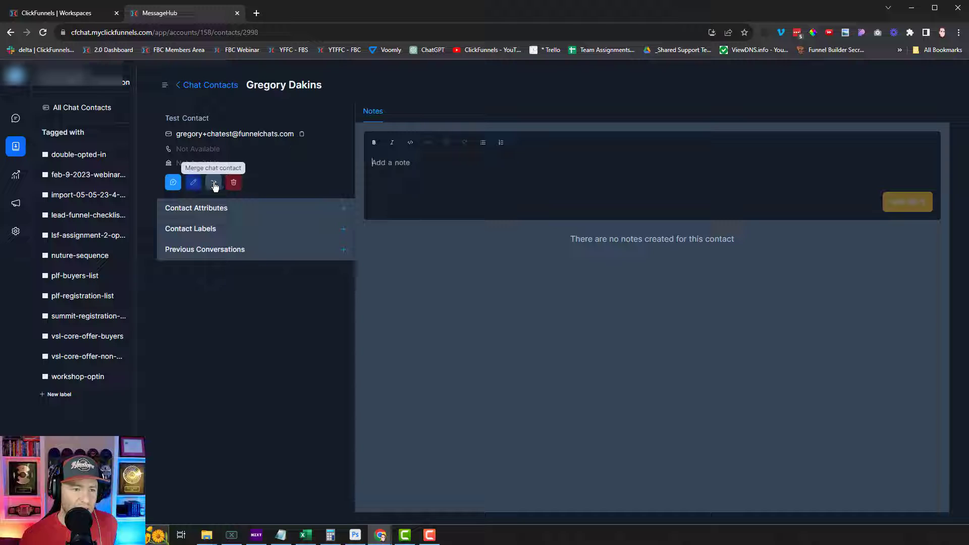
{"action": "left_click", "coordinate": [243, 211]}
{"action": "left_click", "coordinate": [243, 212]}
{"action": "left_click", "coordinate": [254, 230]}
{"action": "left_click", "coordinate": [256, 232]}
{"action": "left_click", "coordinate": [252, 252]}
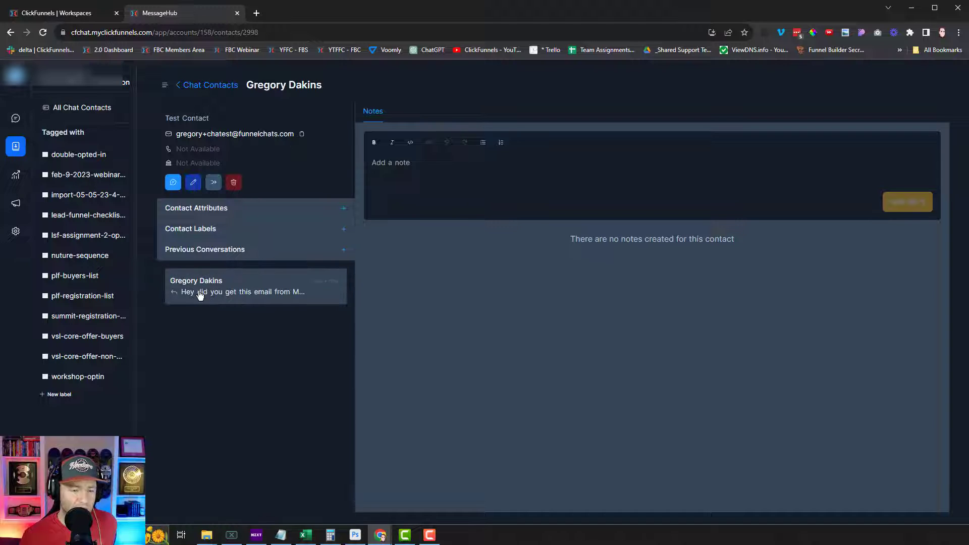
{"action": "left_click", "coordinate": [200, 295]}
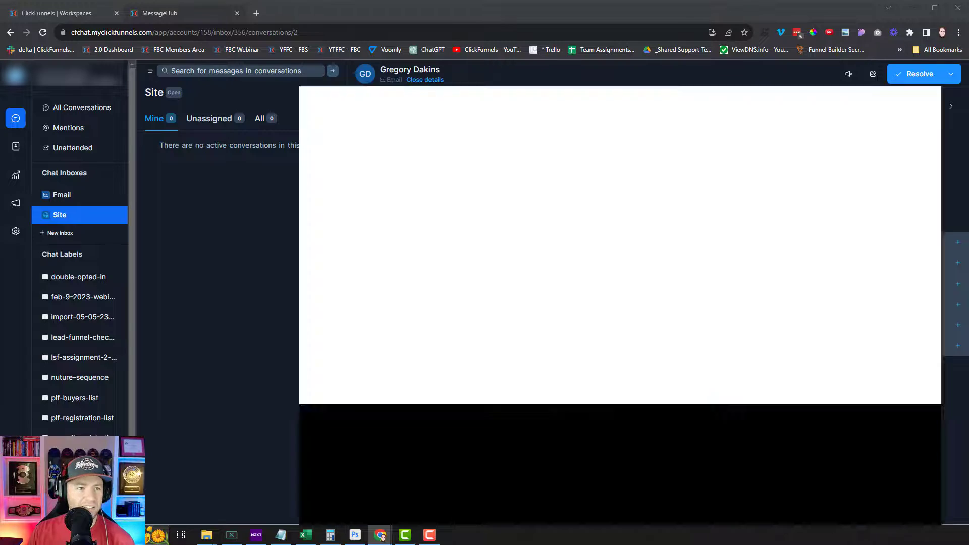
In Gmail, reply all to 'Test email!' with 'How freaking cool!!!!' and close that tab
{"action": "left_click", "coordinate": [390, 13]}
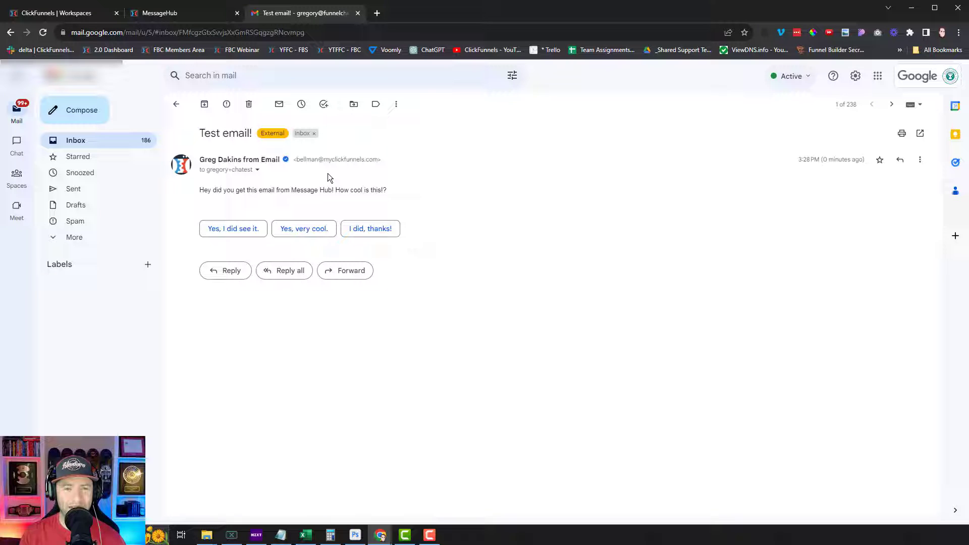
{"action": "left_click", "coordinate": [289, 276]}
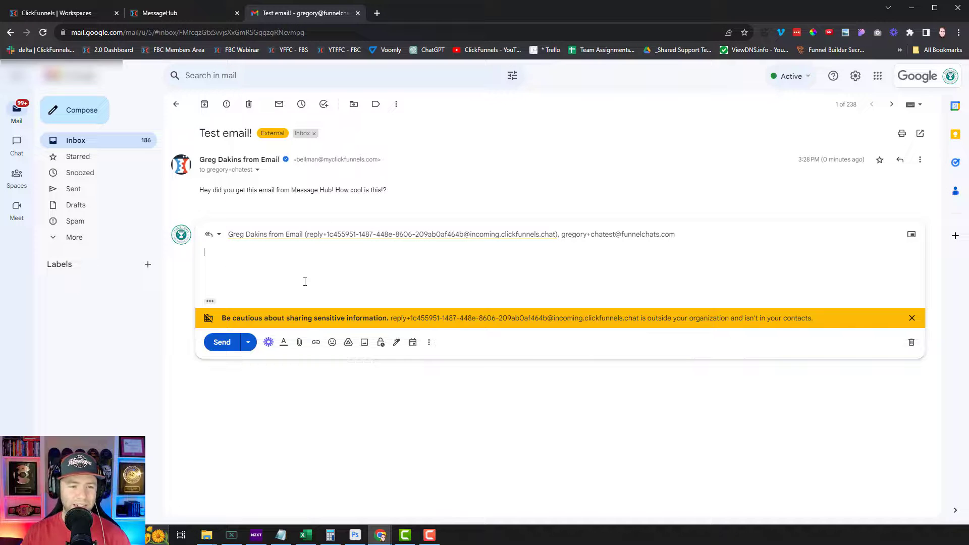
{"action": "type", "text": "How freaking cool"}
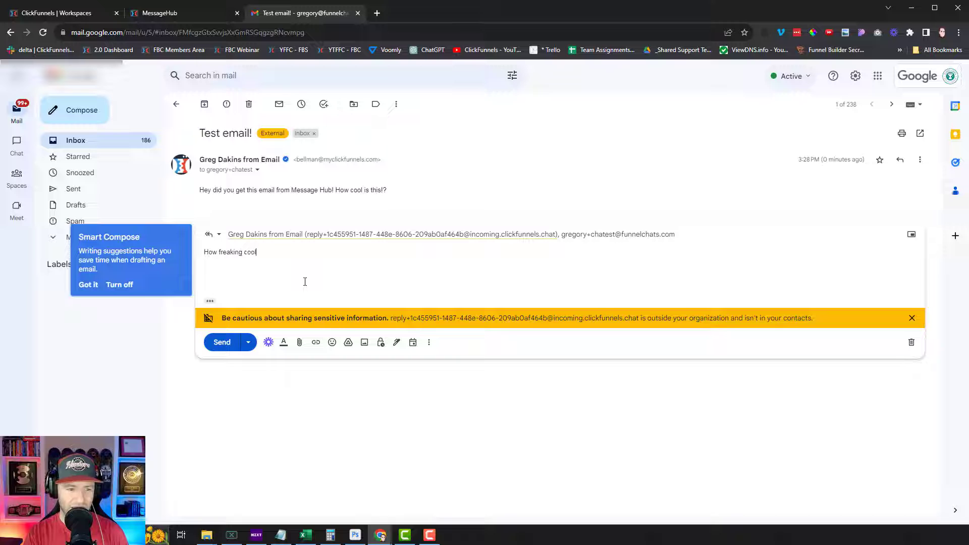
{"action": "type", "text": "!!!!"}
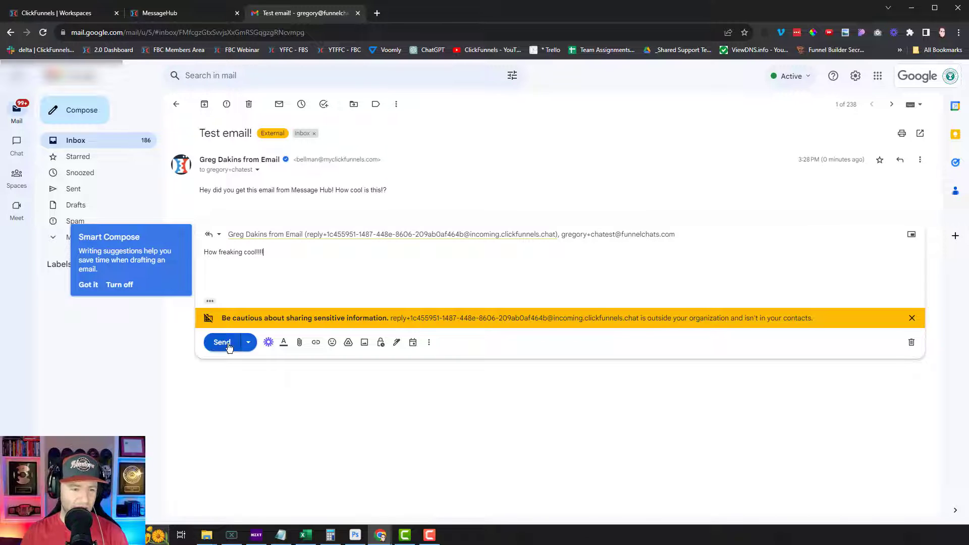
{"action": "left_click", "coordinate": [222, 342]}
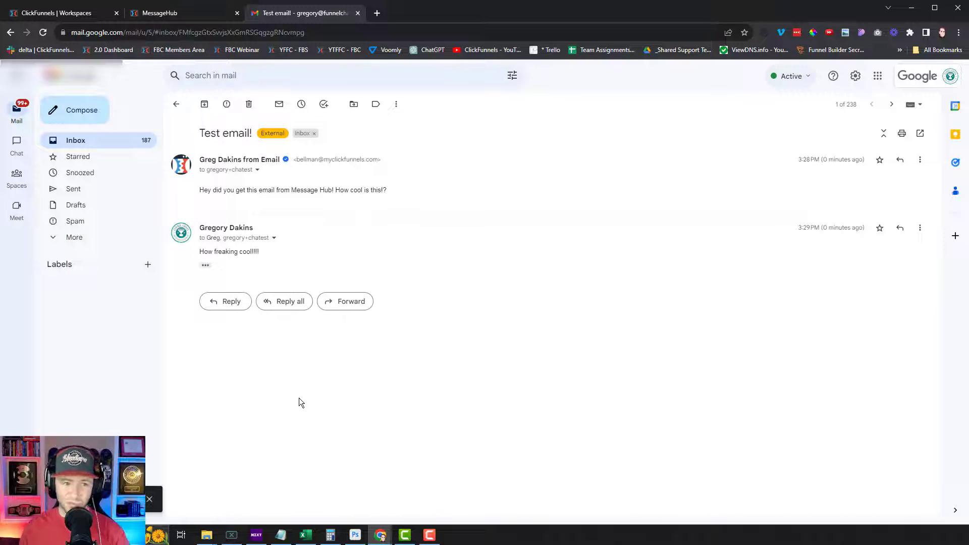
{"action": "middle_click", "coordinate": [299, 16]}
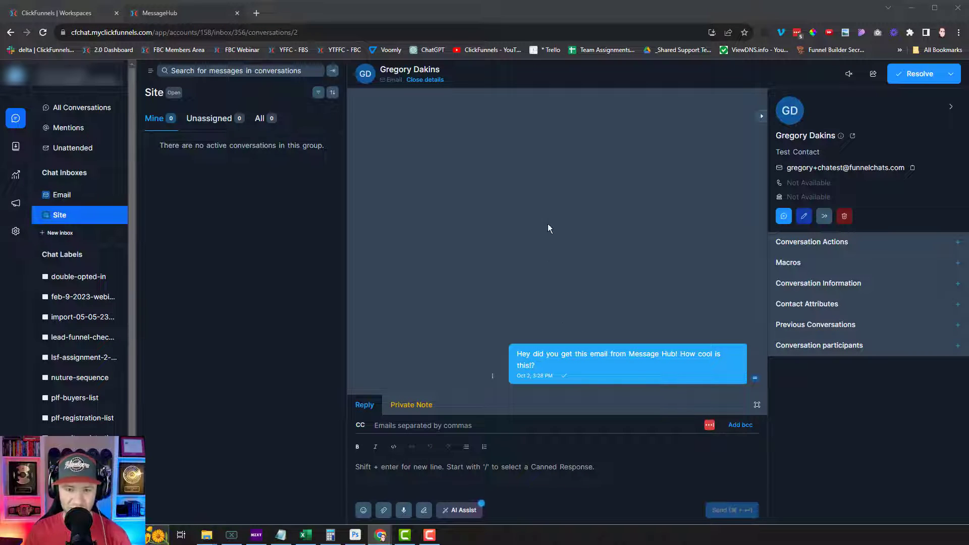
Reload MessageHub and highlight the incoming 'How freaking cool!!!!' reply in the thread
{"action": "key", "text": "F5"}
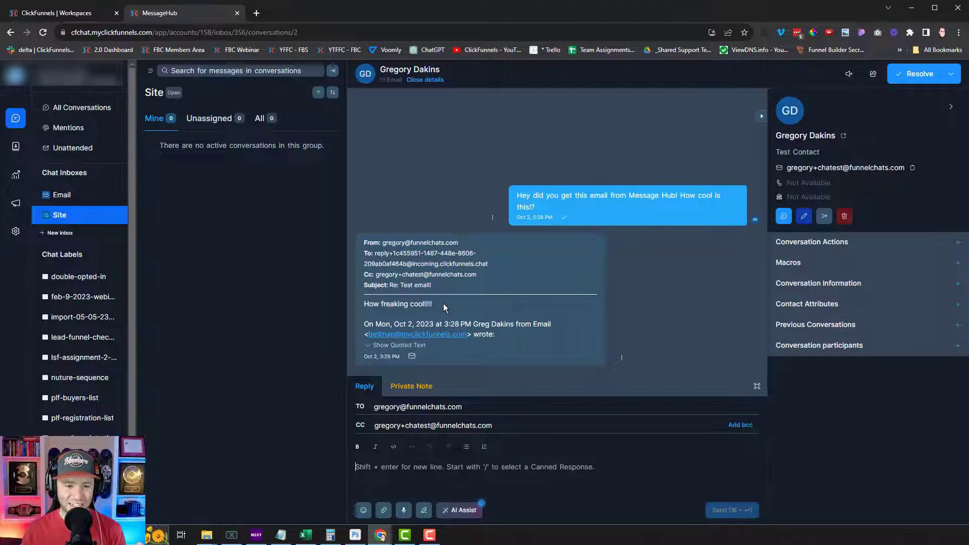
{"action": "left_click_drag", "start_coordinate": [444, 307], "coordinate": [362, 309]}
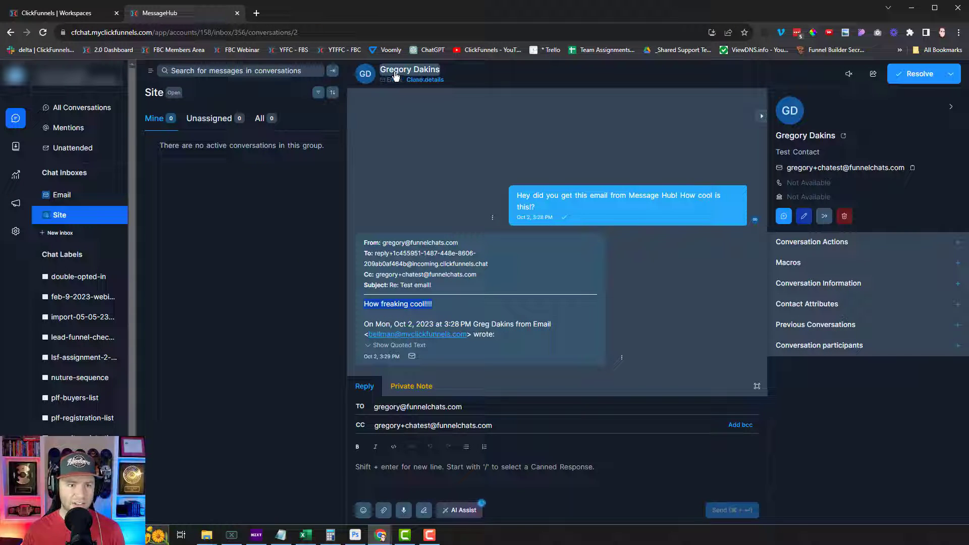
Reopen the contact details panel and refresh Previous Conversations to show 'Re: Test email!'
{"action": "left_click", "coordinate": [396, 73]}
{"action": "left_click", "coordinate": [396, 74]}
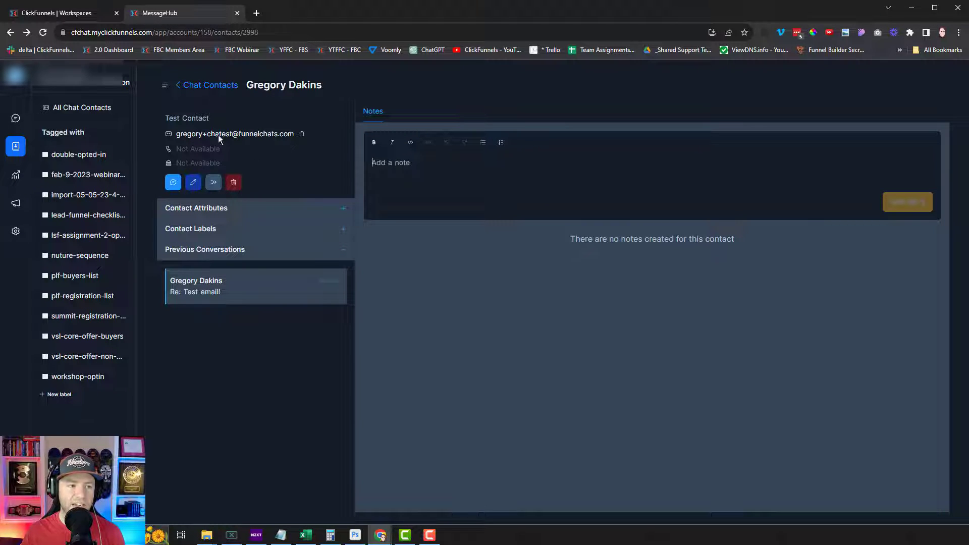
{"action": "left_click", "coordinate": [251, 255]}
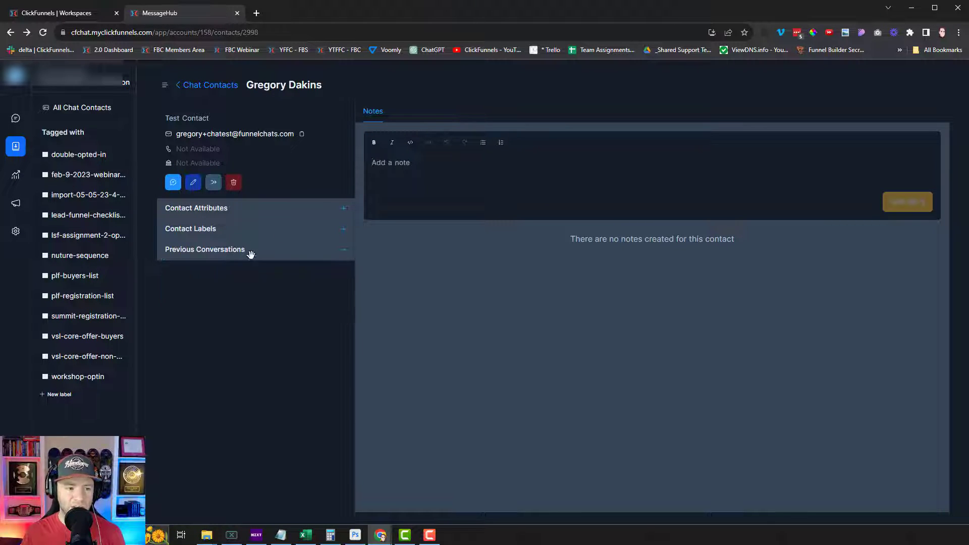
{"action": "left_click", "coordinate": [254, 255]}
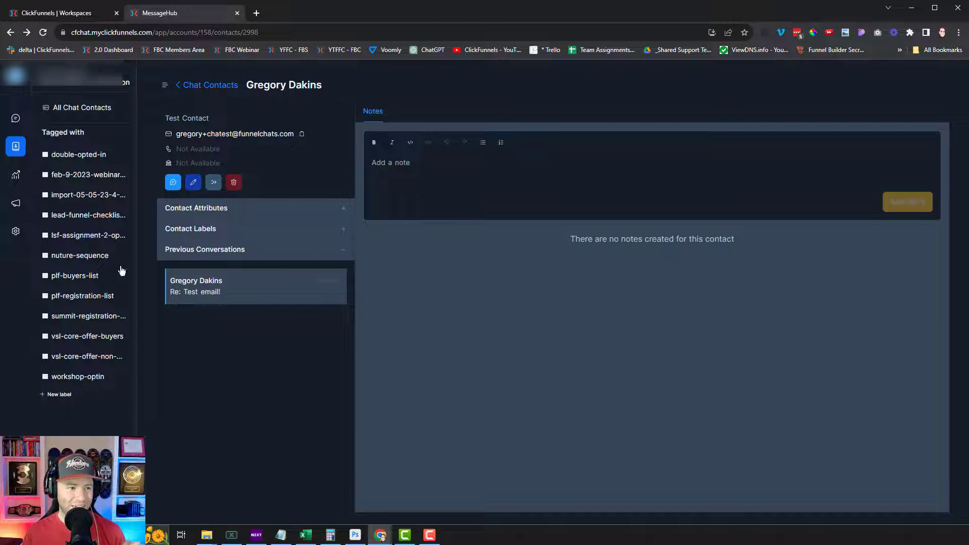
Review the reports overview dashboard, then open the empty Ongoing campaigns page
{"action": "left_click", "coordinate": [19, 183]}
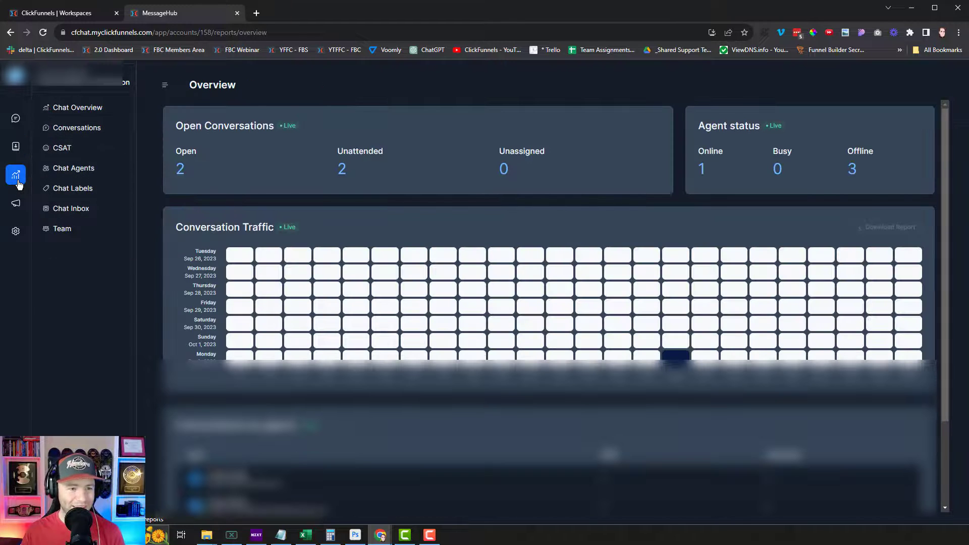
{"action": "scroll", "coordinate": [316, 244], "scroll_direction": "down", "scroll_amount": 2}
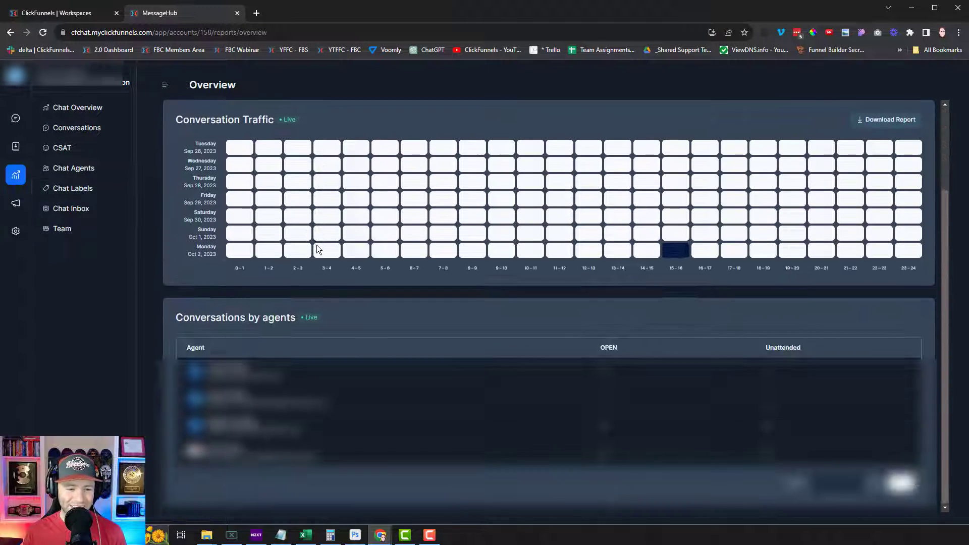
{"action": "scroll", "coordinate": [317, 246], "scroll_direction": "up", "scroll_amount": 1}
{"action": "scroll", "coordinate": [316, 247], "scroll_direction": "up", "scroll_amount": 1}
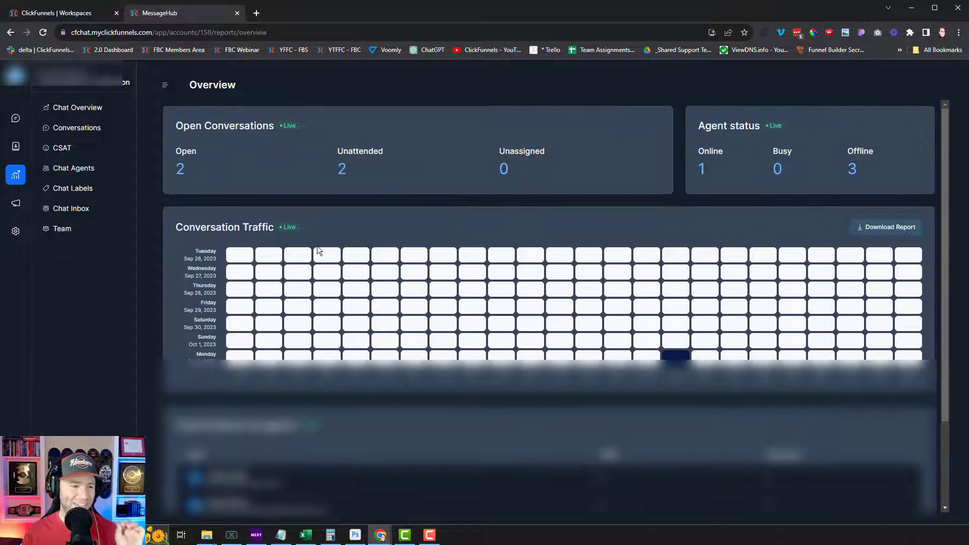
{"action": "left_click", "coordinate": [15, 205]}
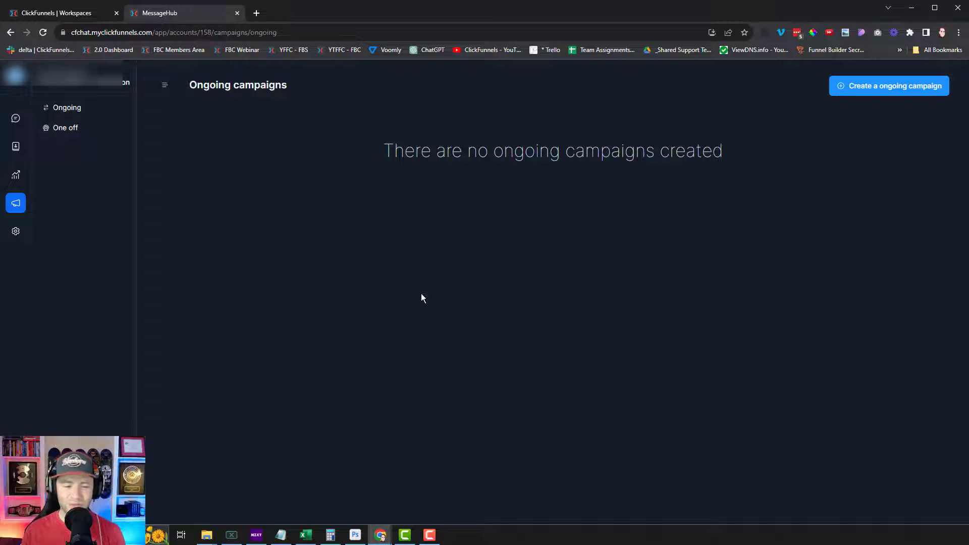
Open Account settings via the Chat Settings gear in the sidebar
{"action": "left_click", "coordinate": [15, 232]}
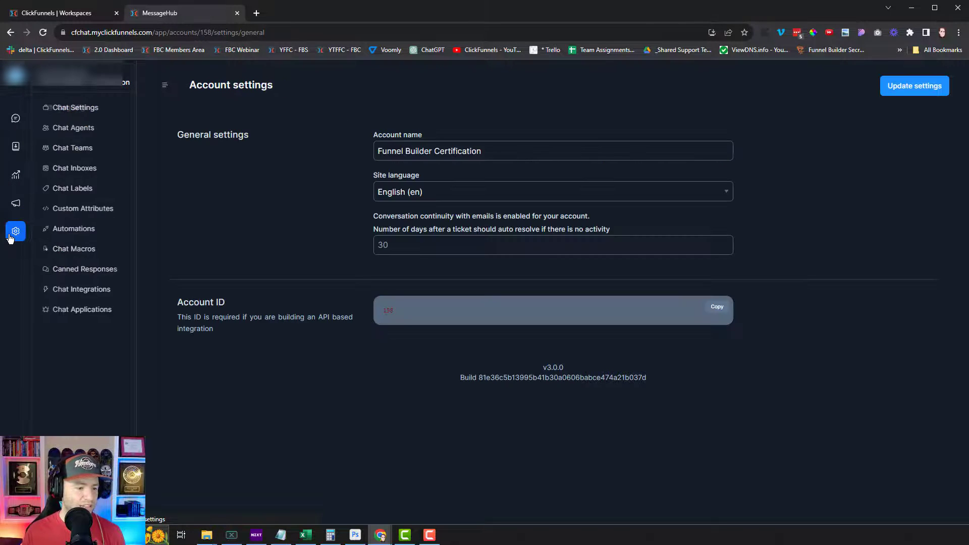